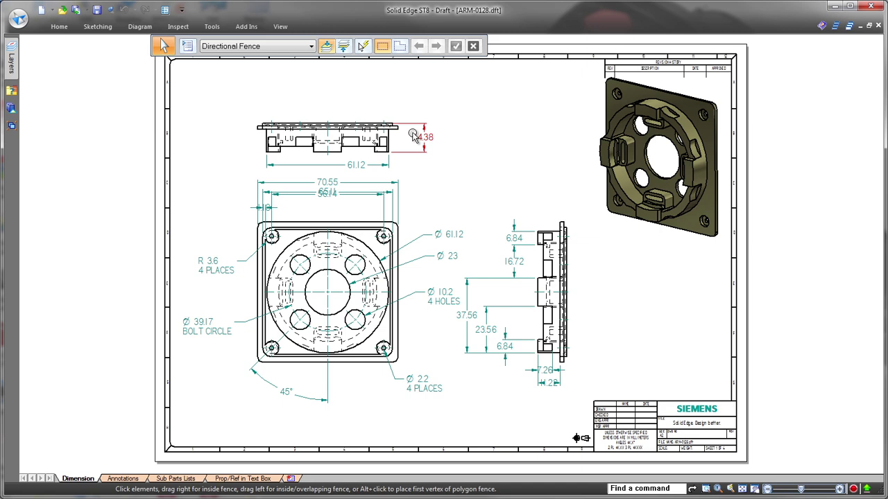
Pull both extension lines of the 14.38 height dimension away from the top view's edges to widen the gaps.
scroll(411, 137, "up", 5)
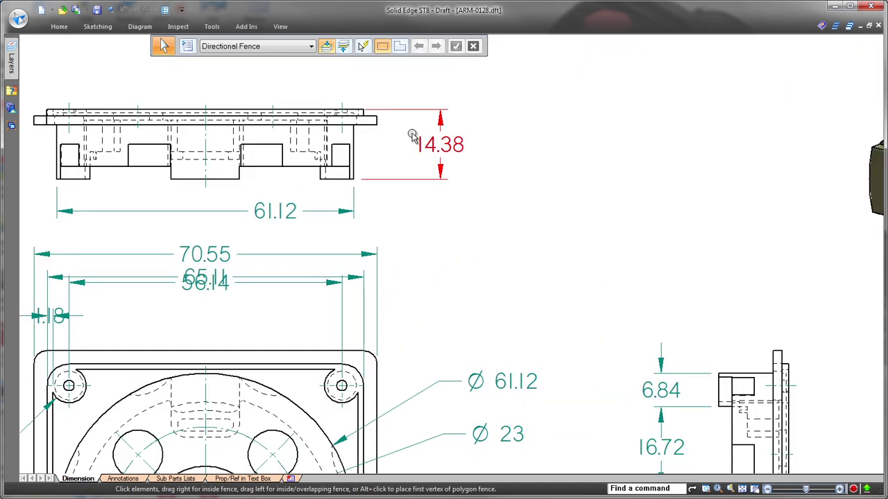
left_click(447, 155)
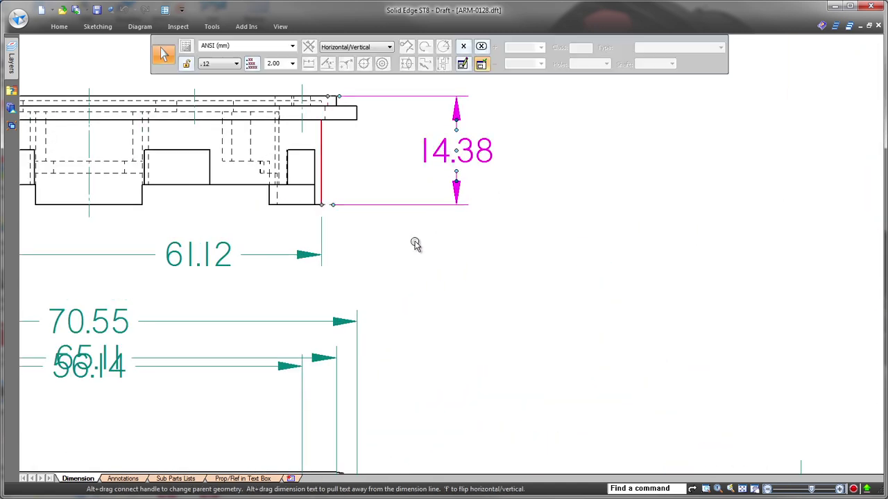
left_click_drag(333, 205, 372, 200)
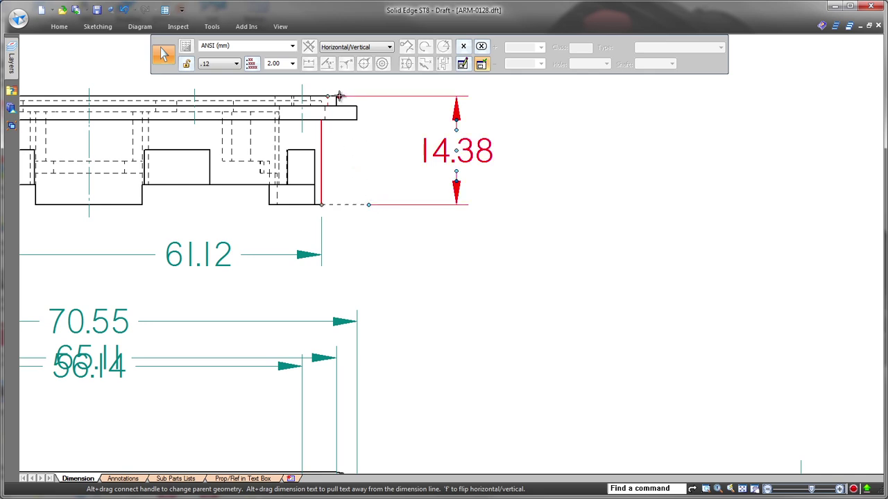
left_click_drag(338, 97, 373, 96)
left_click(381, 172)
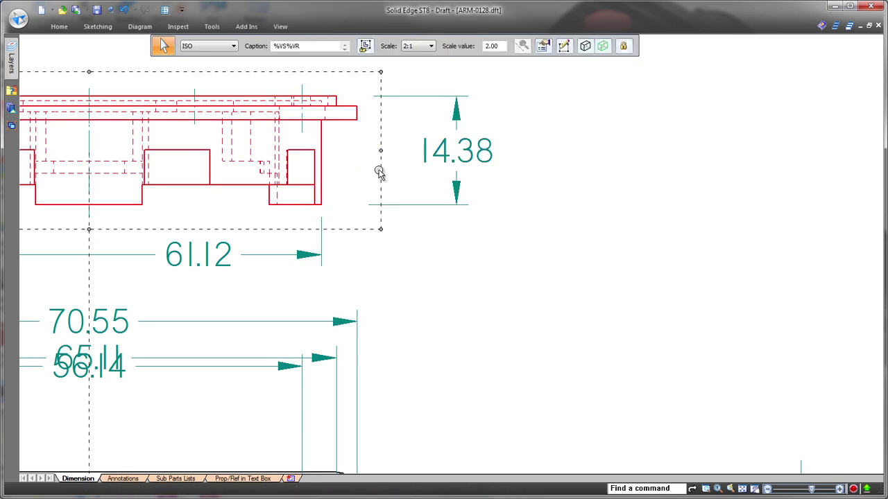
left_click(471, 288)
Center the text of the 61.12 width dimension between its arrows below the top view.
middle_click_drag(429, 283, 733, 270)
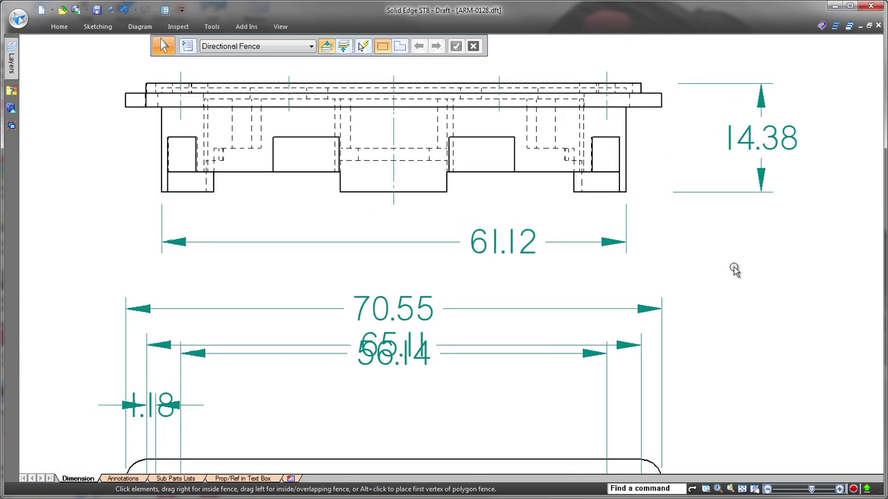
left_click(528, 256)
left_click_drag(502, 242, 356, 252)
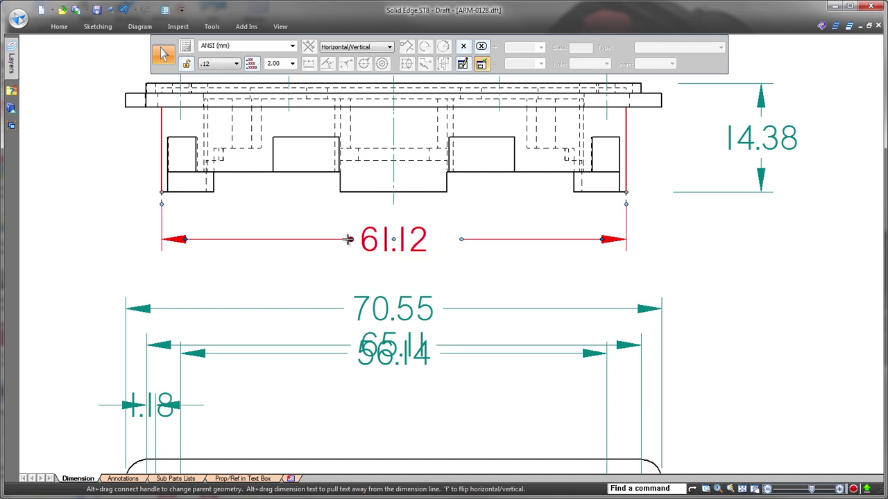
left_click(476, 264)
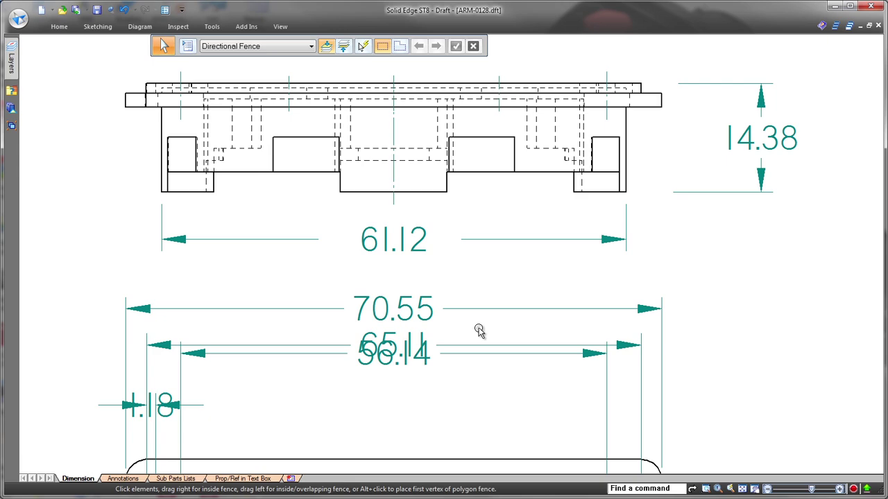
Move the 56.14 hole-spacing dimension closer to the front view so it clears the 65.11 dimension.
middle_click_drag(442, 414, 517, 312)
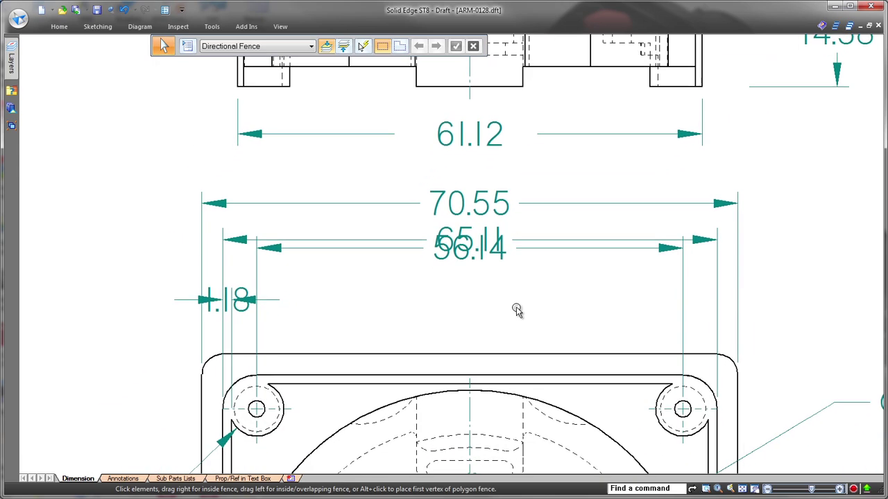
left_click(462, 270)
left_click_drag(468, 251, 469, 285)
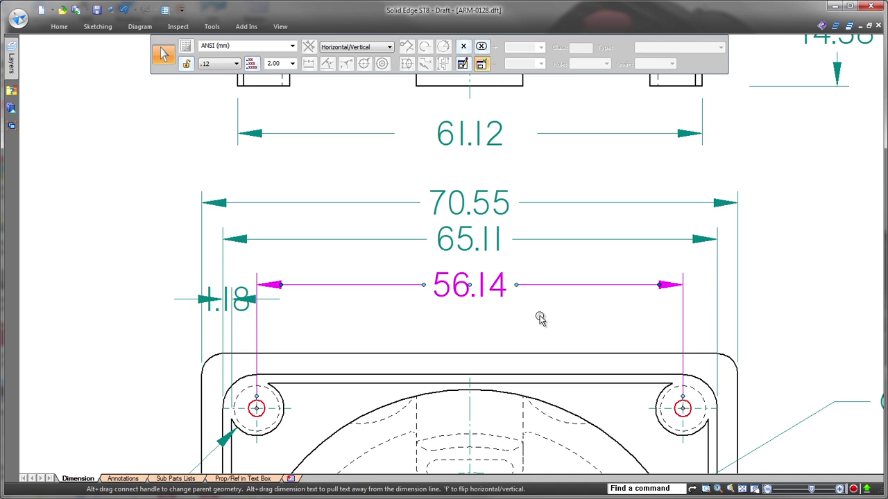
Try a jog in the right-hand extension line of the 56.14 dimension, and remove it again.
left_click(681, 324)
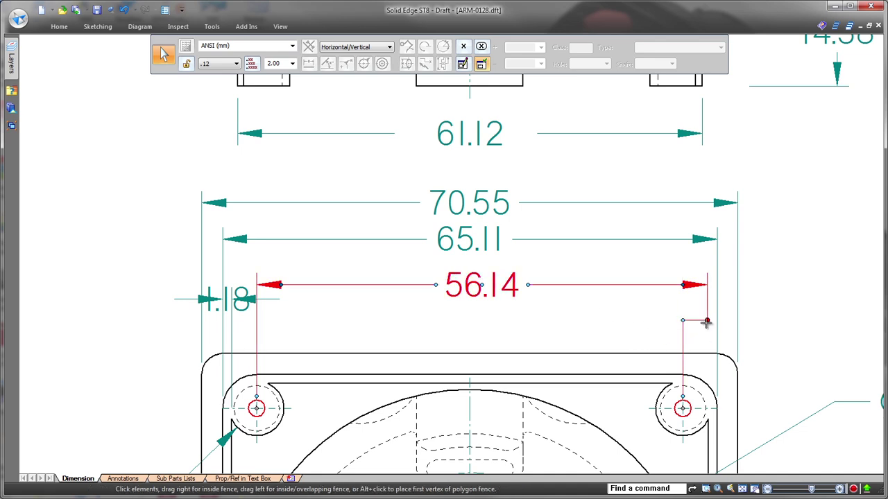
left_click_drag(706, 321, 644, 317)
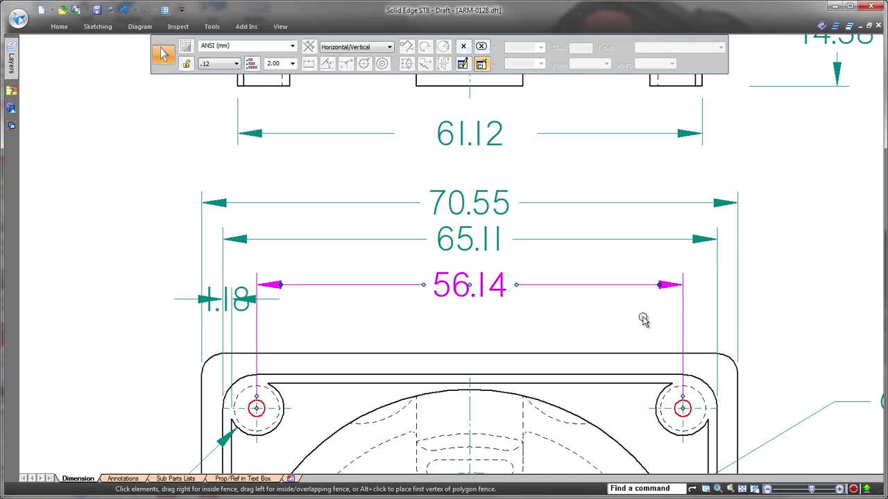
left_click(597, 346)
Move the text of the small 1.18 dimension outside its extension lines, to the left and slightly lower.
left_click(206, 300)
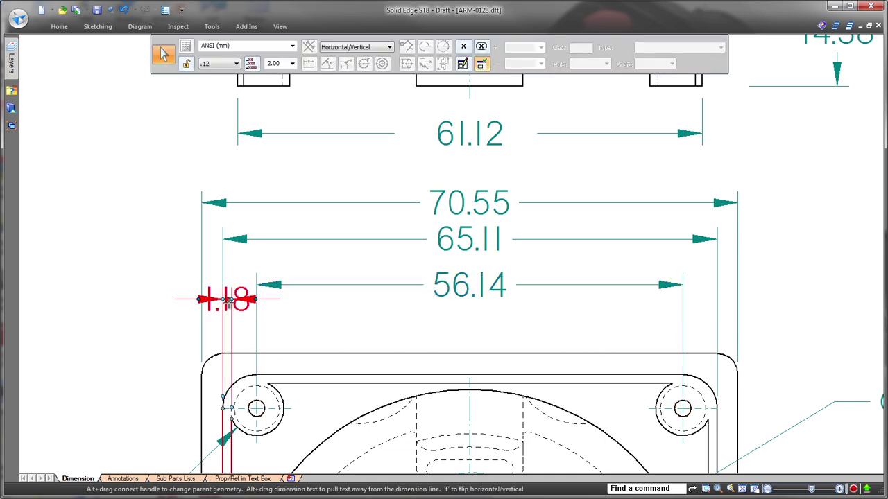
left_click_drag(226, 300, 194, 320)
left_click(344, 323)
Move the Ø 61.12 diameter text slightly up and closer to the front view.
middle_click_drag(818, 360, 419, 258)
left_click(532, 294)
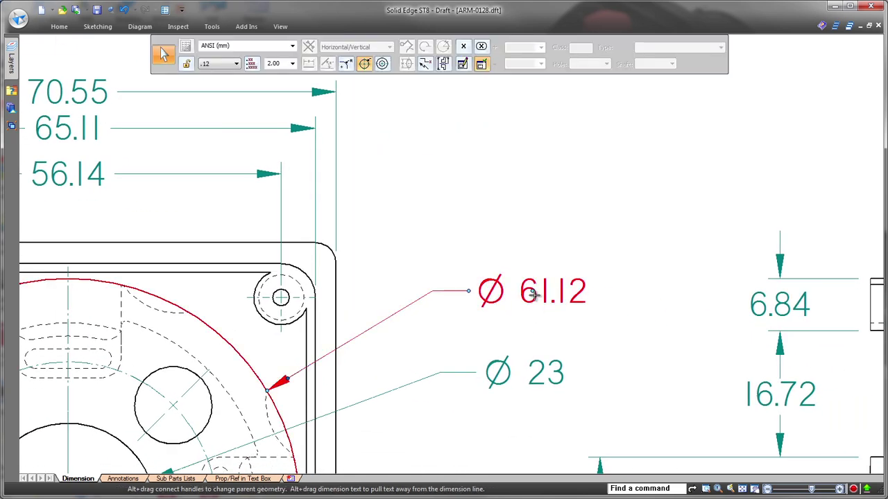
left_click_drag(531, 292, 495, 271)
Shorten the shared lower extension line of the stacked 37.56, 23.56 and 6.84 dimensions so it ends farther from the side view.
scroll(543, 297, "up", 2)
middle_click_drag(543, 298, 525, 194)
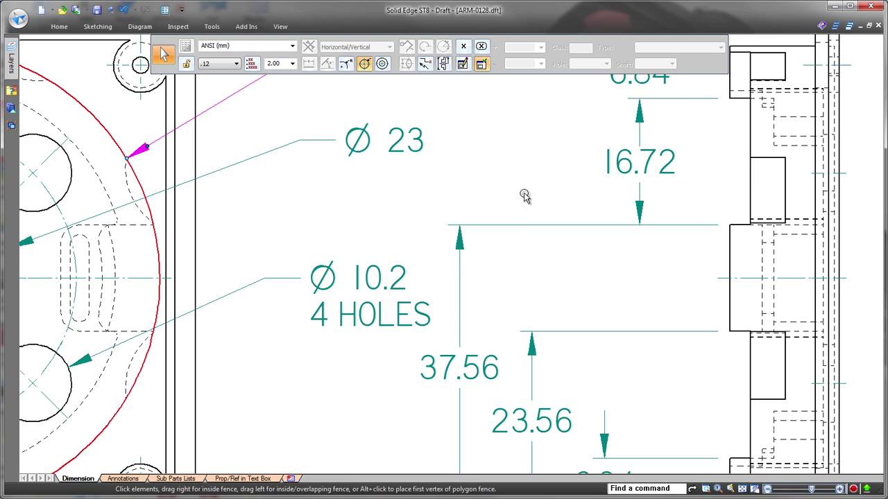
scroll(527, 243, "down", 3)
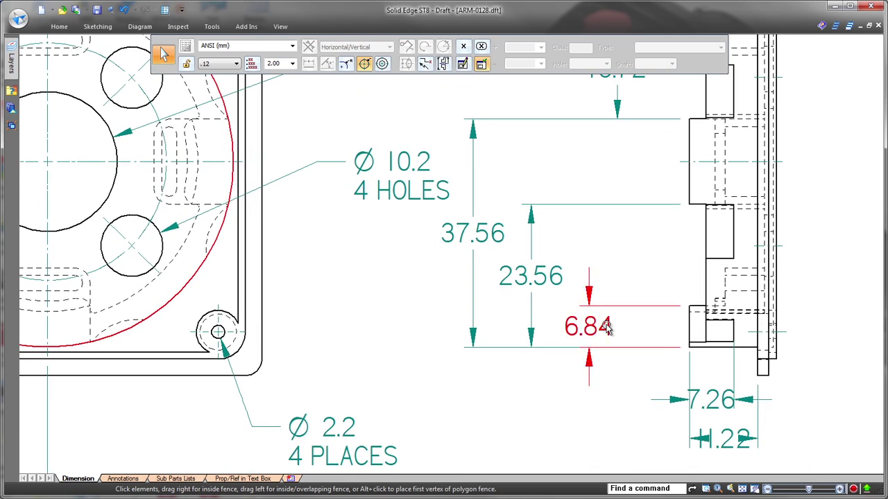
left_click(602, 326)
left_click(553, 284)
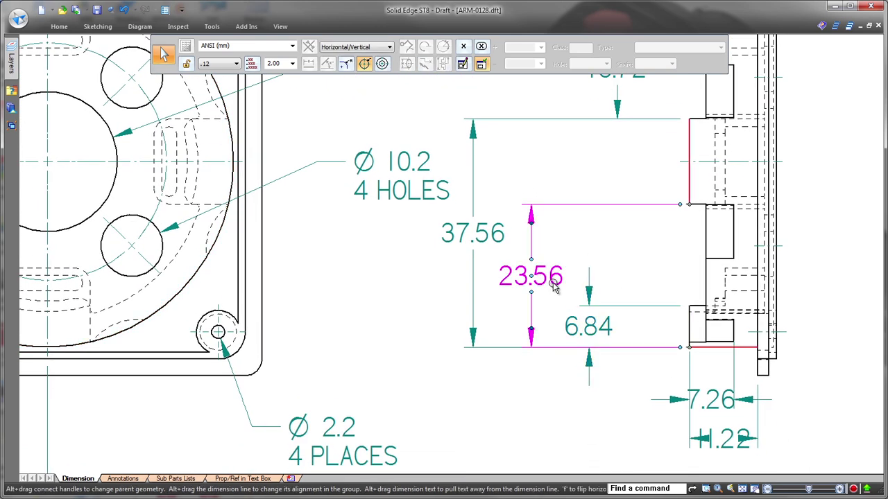
left_click(501, 241)
left_click(614, 326)
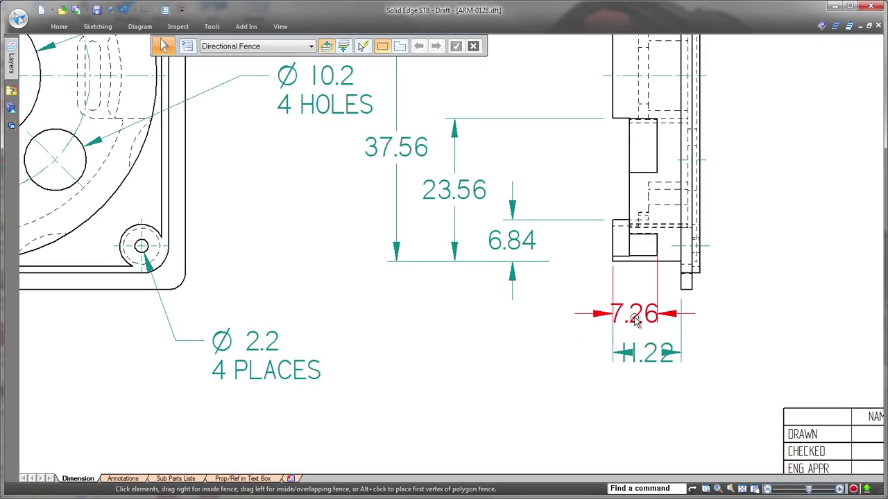
Place the 7.26 text left of its extension lines and flip the 11.22 dimension's terminators to point inward from outside.
left_click(637, 320)
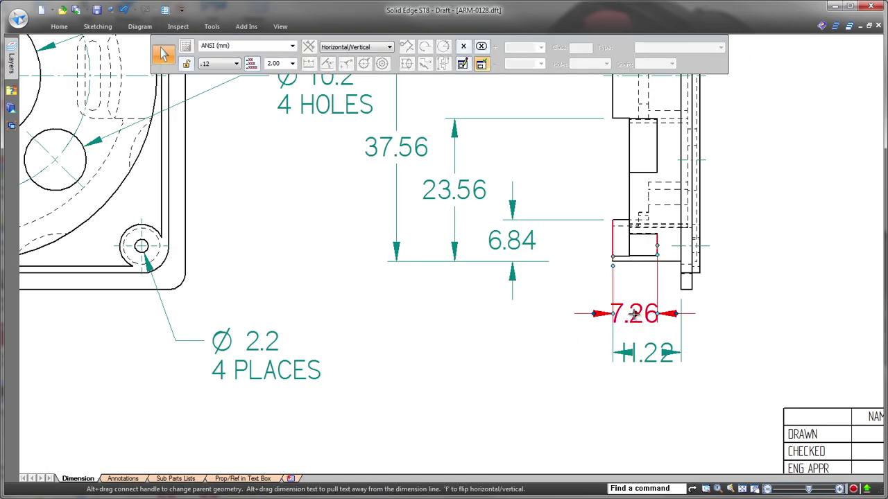
left_click_drag(634, 314, 581, 330)
left_click(657, 373)
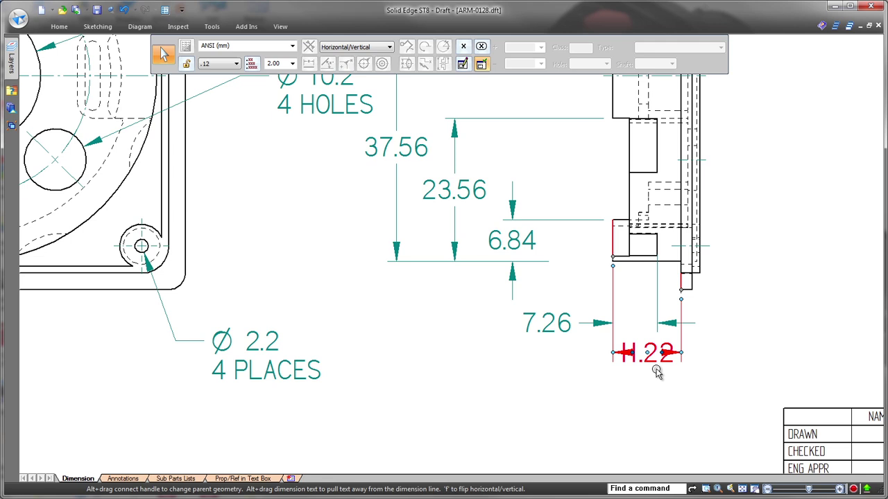
right_click(661, 355)
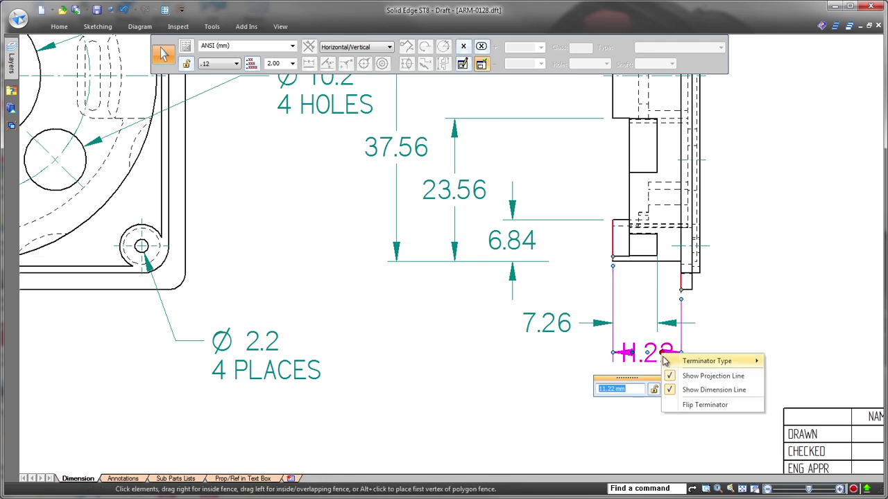
left_click(697, 406)
key("Escape")
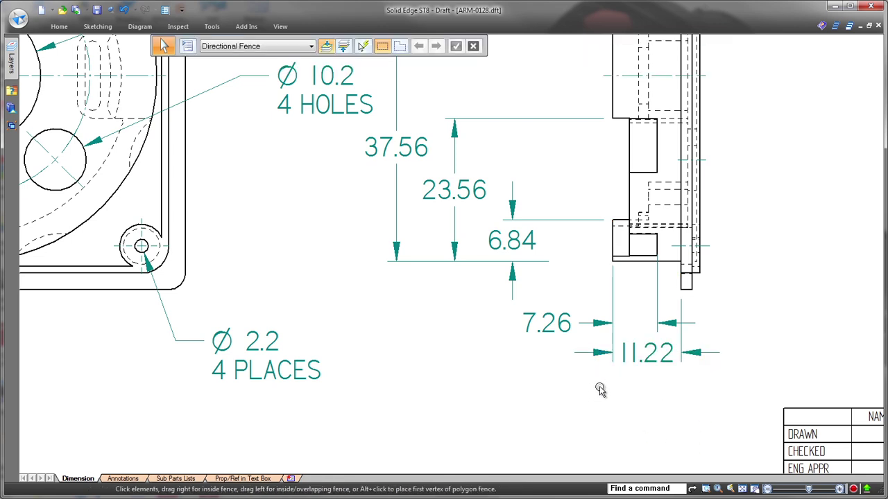
Lower the 11.22 dimension below the side view and set both its terminators to Arrow (Hollow).
left_click(649, 353)
left_click_drag(649, 352, 647, 373)
right_click(590, 377)
mouse_move(662, 382)
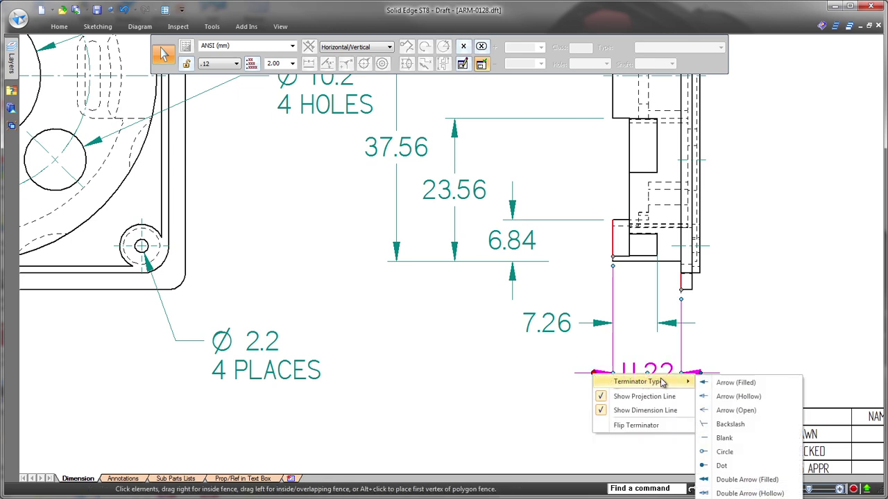
left_click(790, 396)
right_click(700, 375)
mouse_move(789, 382)
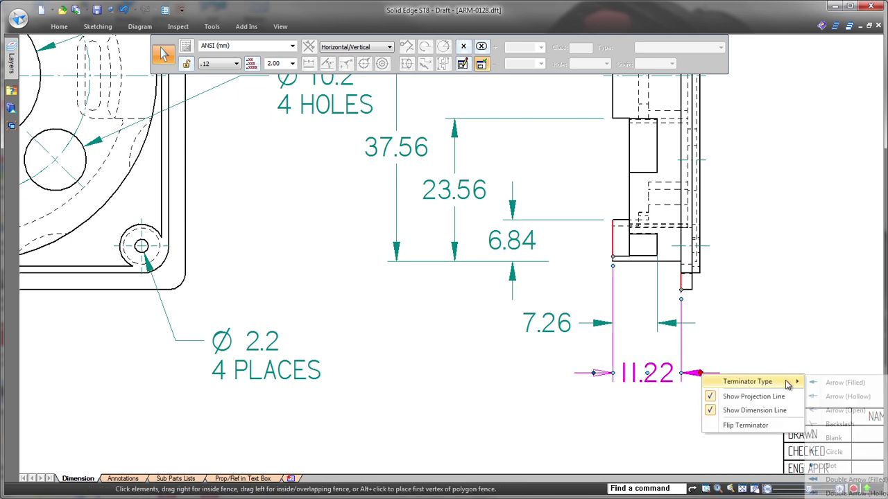
left_click(836, 396)
left_click(731, 414)
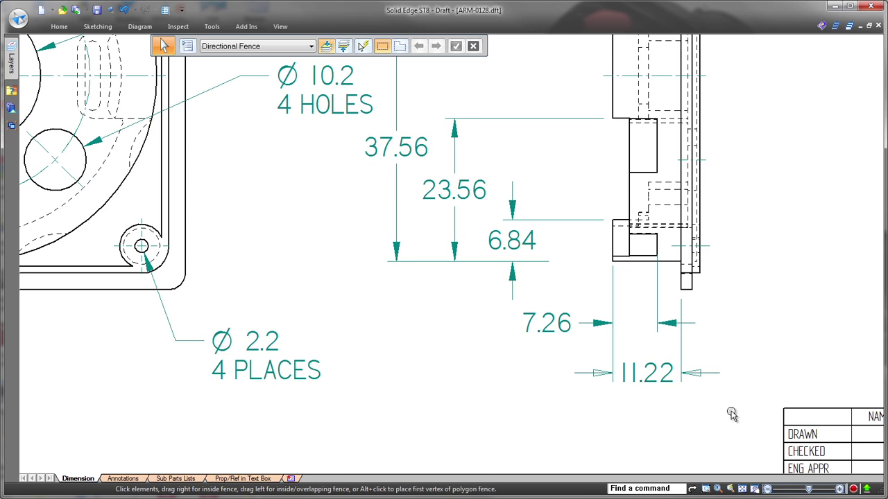
Hide the lower dimension line and arrow of the 6.84 dimension at the side view's lower end, and show them again.
left_click(533, 251)
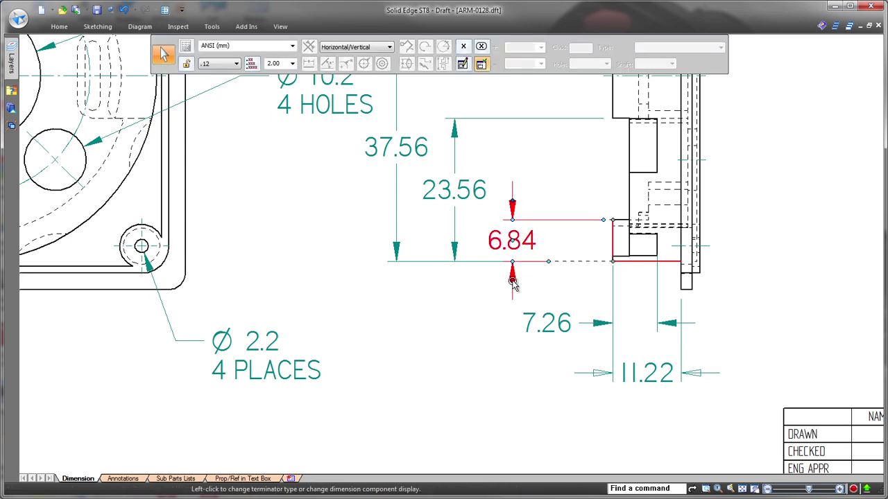
right_click(512, 280)
left_click(548, 318)
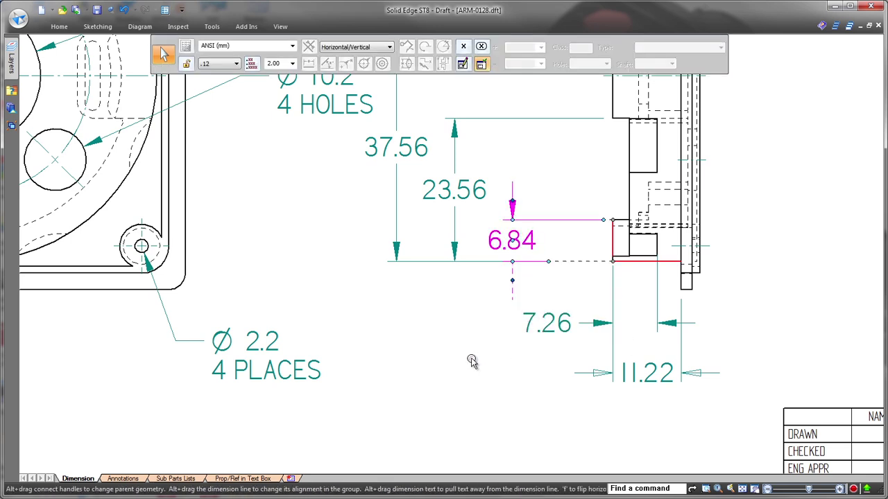
left_click(468, 386)
left_click(520, 252)
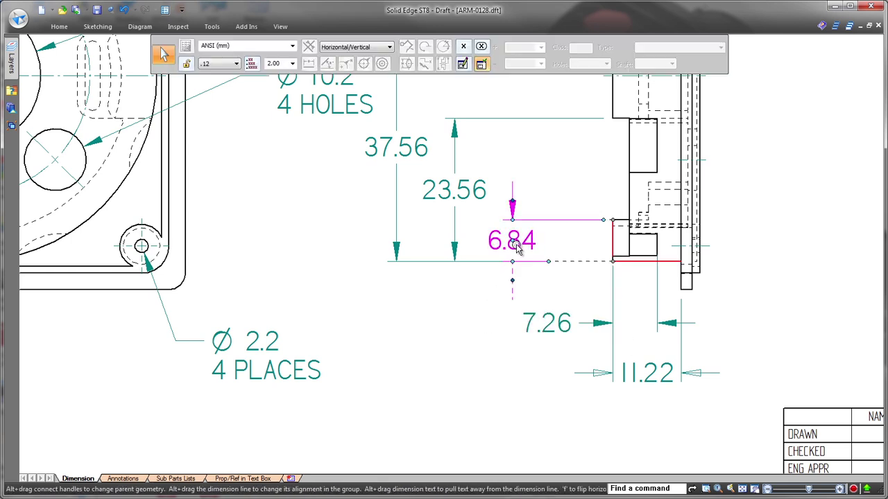
right_click(513, 280)
left_click(534, 318)
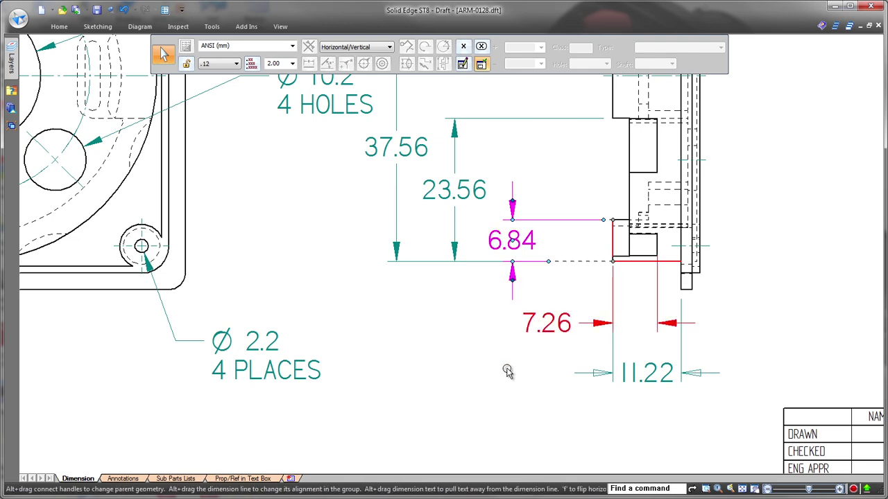
key("ctrl+shift+a")
On the Annotations sheet, extend the horizontal line of the 120 surface texture symbol to the left.
left_click(123, 478)
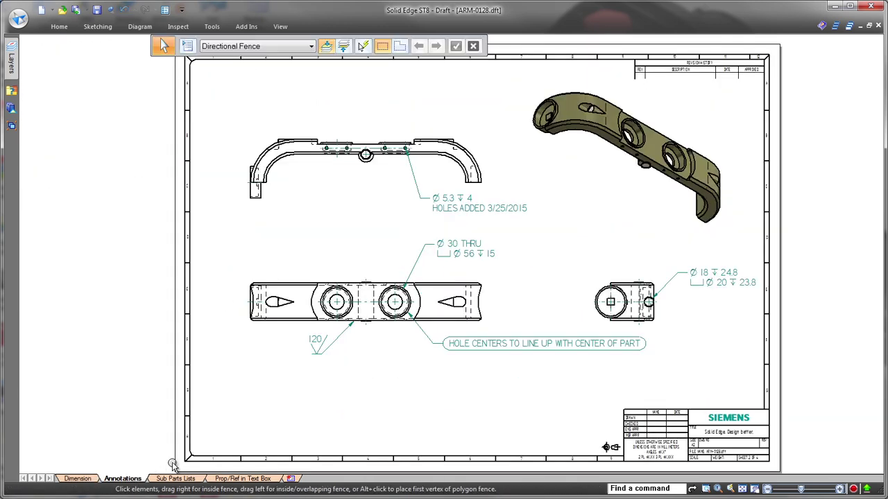
scroll(312, 350, "up", 5)
left_click(341, 362)
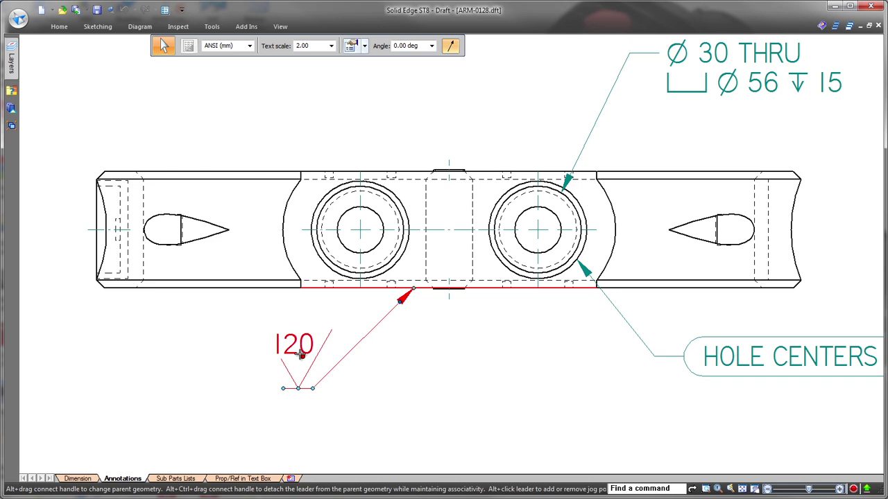
mouse_move(301, 355)
left_mouse_down()
mouse_move(498, 384)
mouse_move(498, 364)
mouse_move(299, 358)
left_mouse_up()
left_click_drag(295, 389, 192, 389)
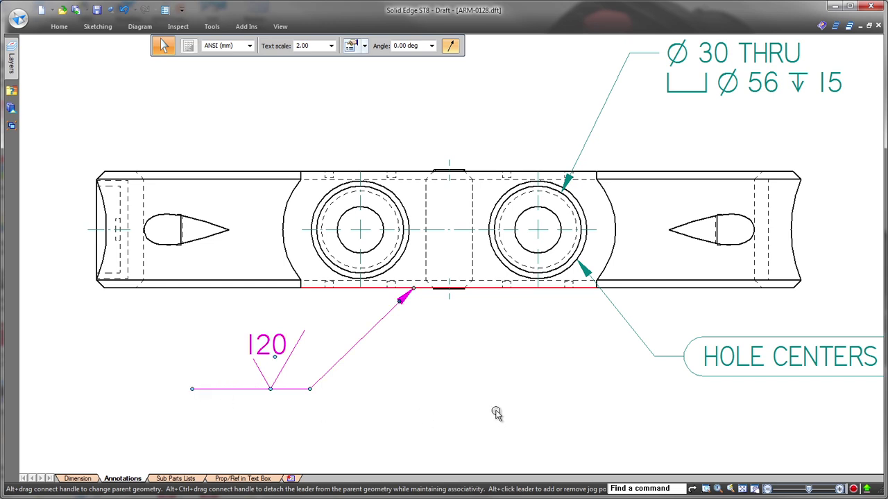
Shift the HOLE CENTERS callout slightly down and right, and bend its leader by adding a vertex midway.
left_click(667, 359)
mouse_move(682, 367)
left_mouse_down()
mouse_move(678, 358)
mouse_move(654, 358)
mouse_move(575, 402)
mouse_move(493, 389)
mouse_move(485, 352)
mouse_move(511, 373)
mouse_move(682, 364)
mouse_move(680, 396)
mouse_move(676, 331)
mouse_move(679, 377)
mouse_move(683, 368)
left_mouse_up()
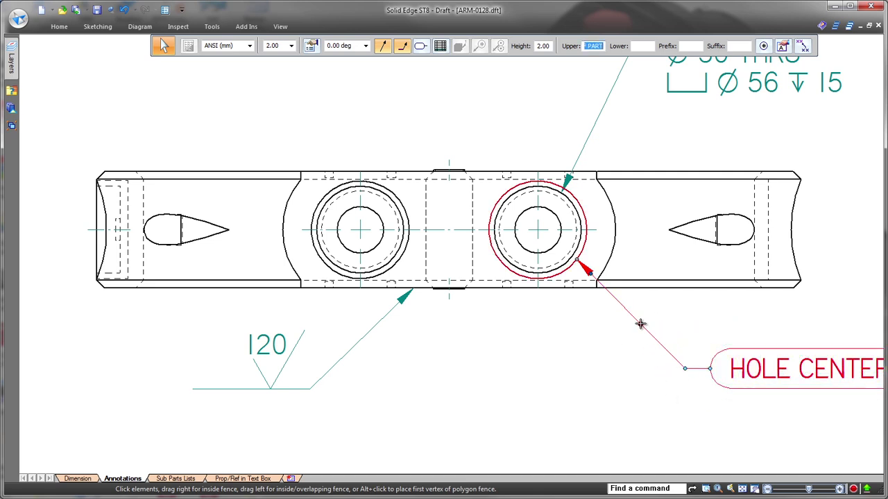
left_click_drag(640, 322, 613, 341)
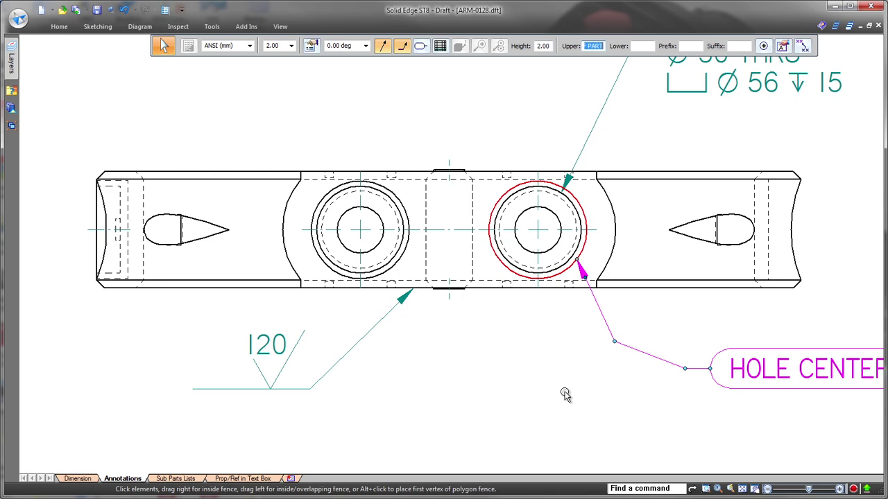
left_click(563, 396)
In the Ø 30 THRU callout, format the hole size value (%HS) to show dual units.
mouse_move(753, 308)
middle_mouse_down()
mouse_move(812, 278)
mouse_move(605, 410)
middle_mouse_up()
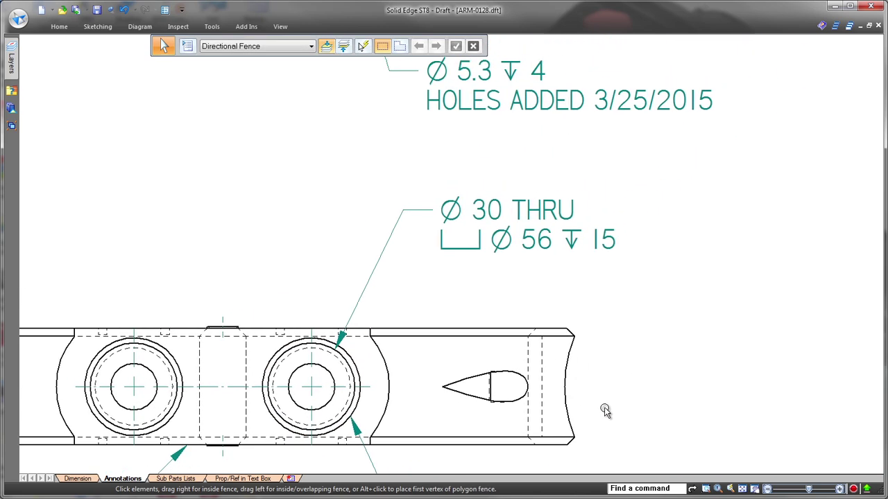
double_click(516, 208)
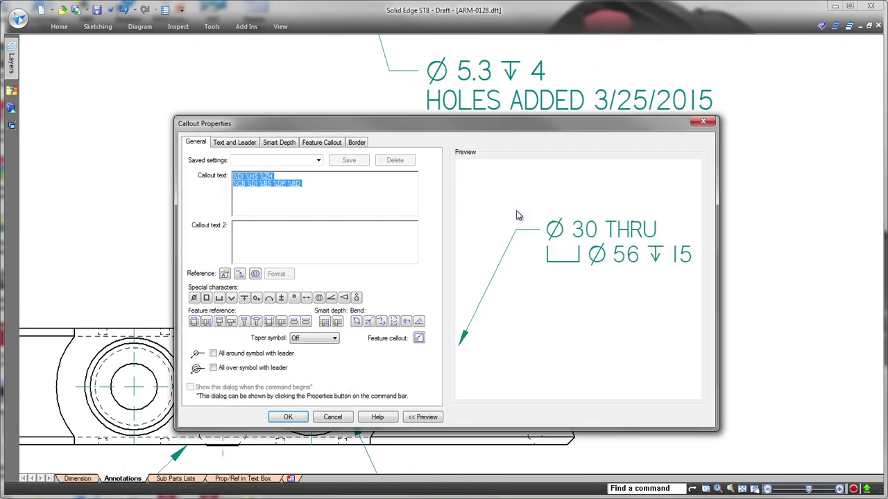
left_click(264, 206)
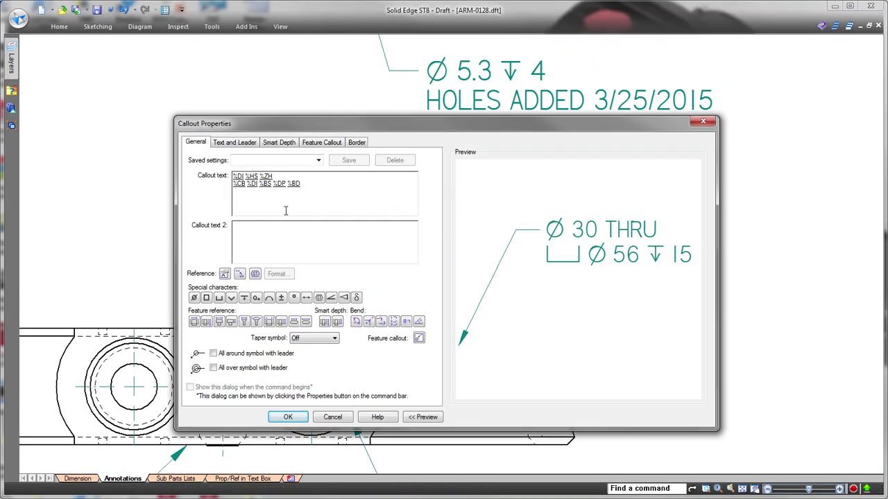
left_click(251, 177)
left_click(276, 273)
left_click(269, 253)
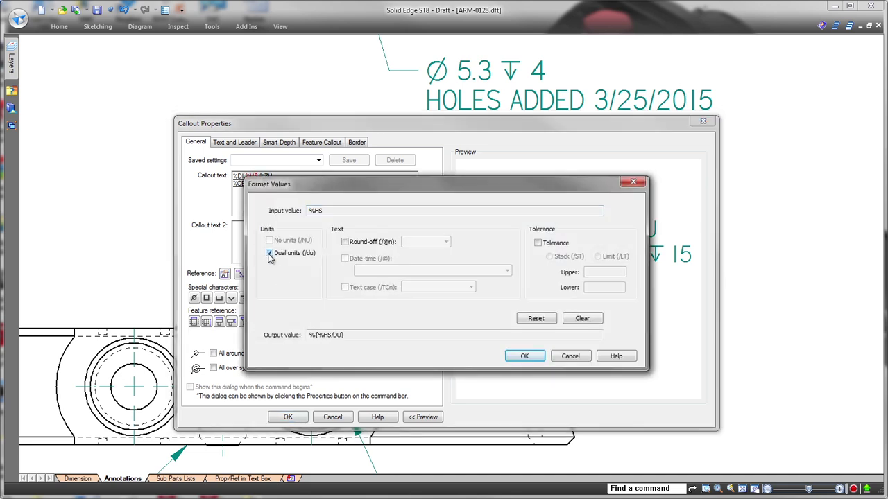
left_click(524, 356)
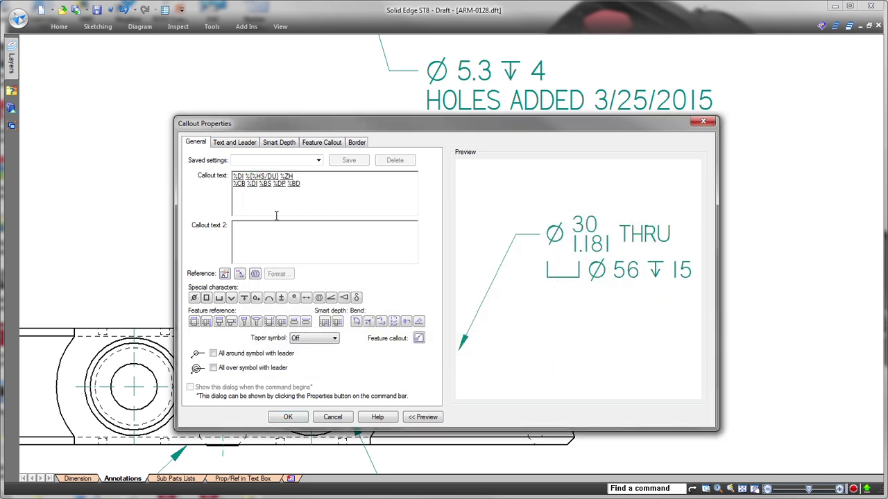
Round off the callout's counterbore diameter value (%BS) to four decimal places and apply the callout changes.
left_click(264, 183)
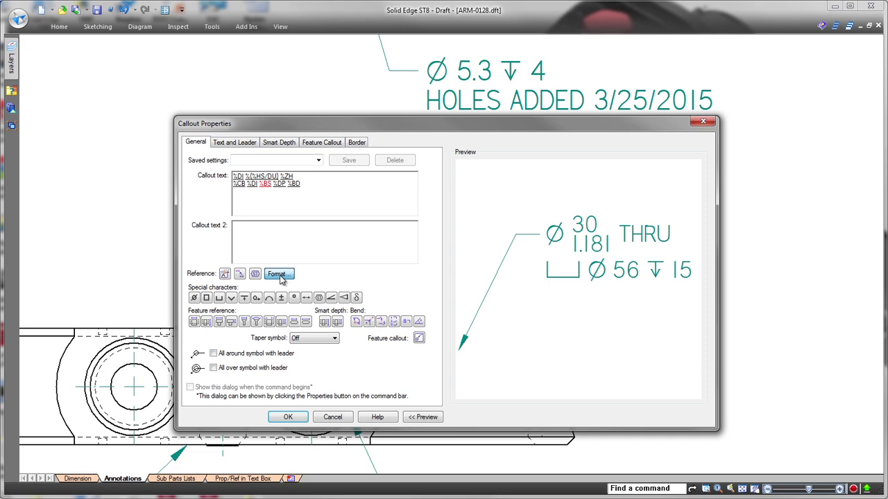
left_click(276, 274)
left_click(345, 242)
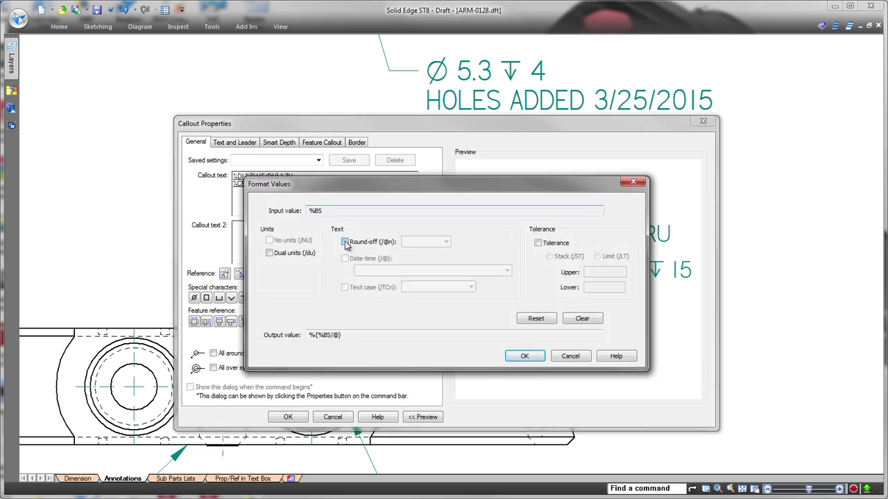
left_click(446, 242)
left_click(438, 285)
left_click(523, 356)
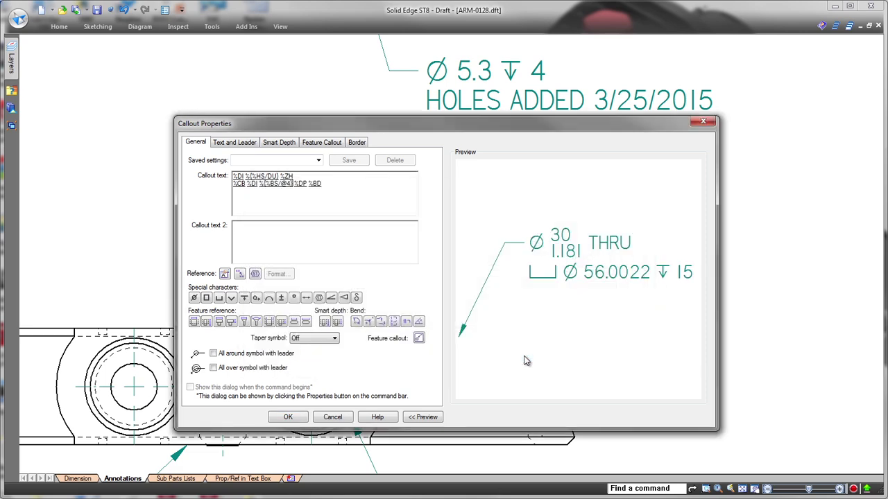
left_click(288, 417)
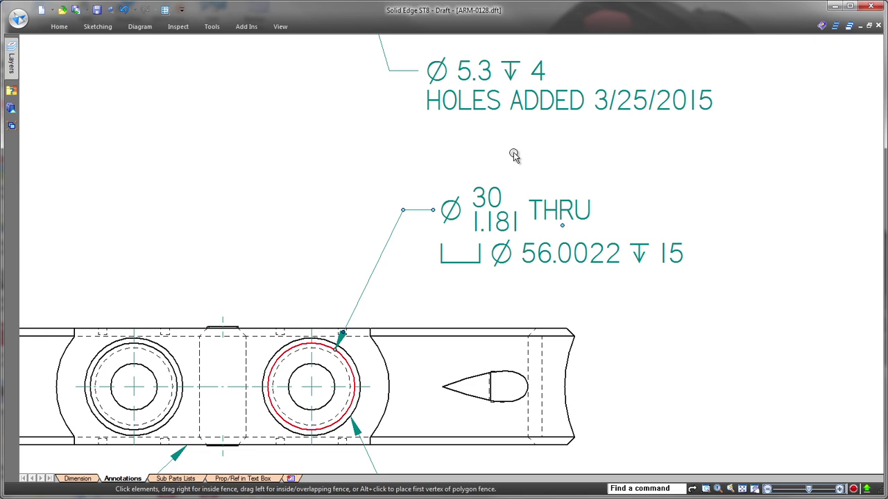
In the Ø 5.3 HOLES ADDED callout, give the hole size (%HS) a stacked tolerance of .005 upper and .002 lower.
middle_click_drag(511, 154, 478, 192)
scroll(387, 277, "up", 1)
double_click(346, 203)
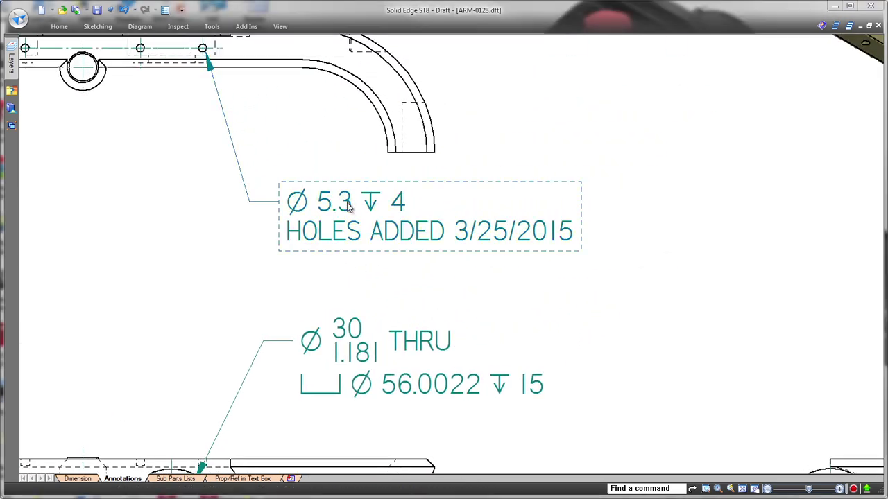
left_click(262, 189)
left_click(252, 177)
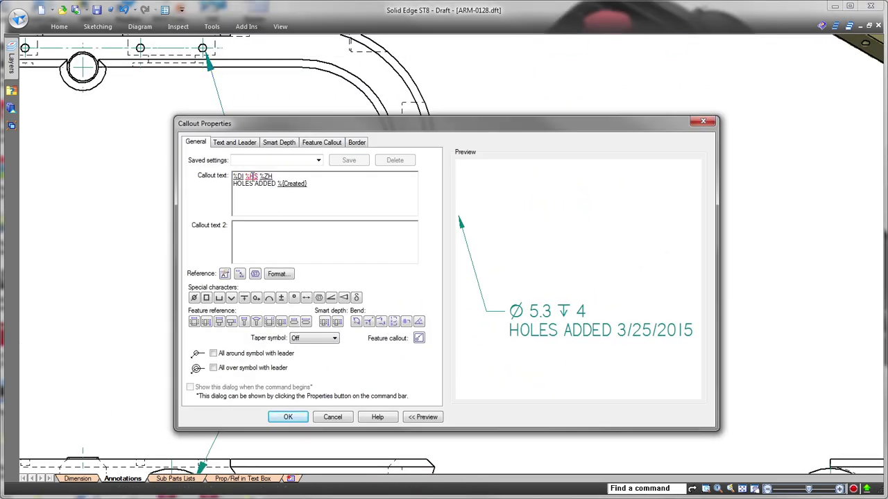
left_click(277, 274)
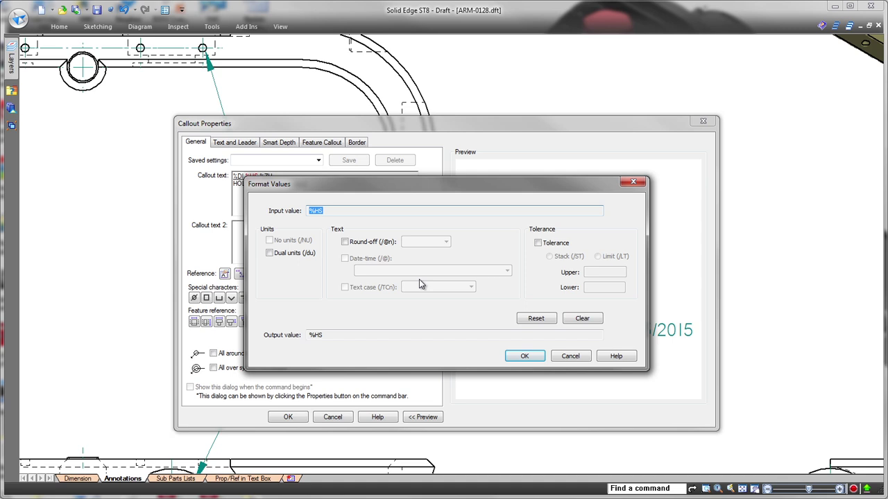
left_click(538, 242)
left_click(549, 256)
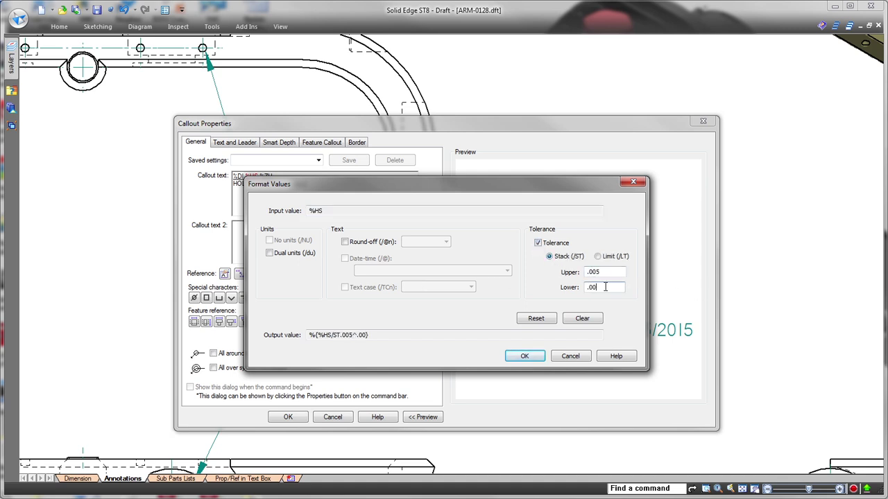
left_click(522, 356)
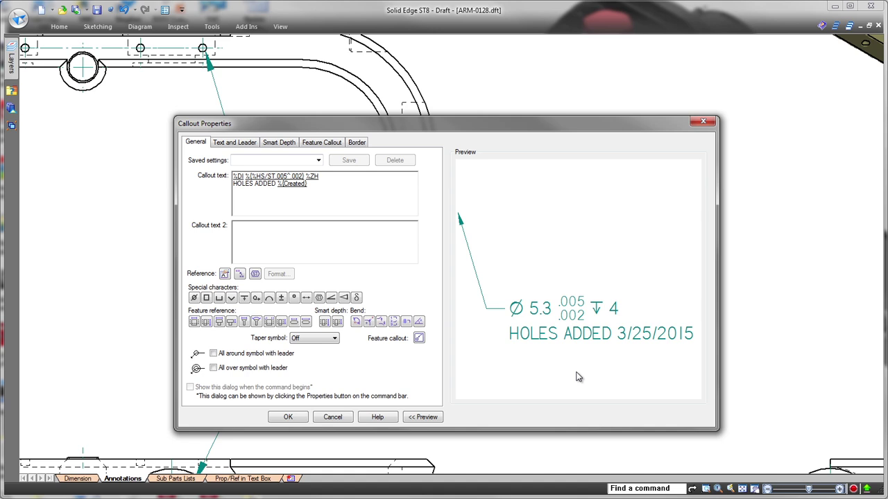
Format the callout's Created date as dddd, MMMM dd, yyyy.
left_click(288, 185)
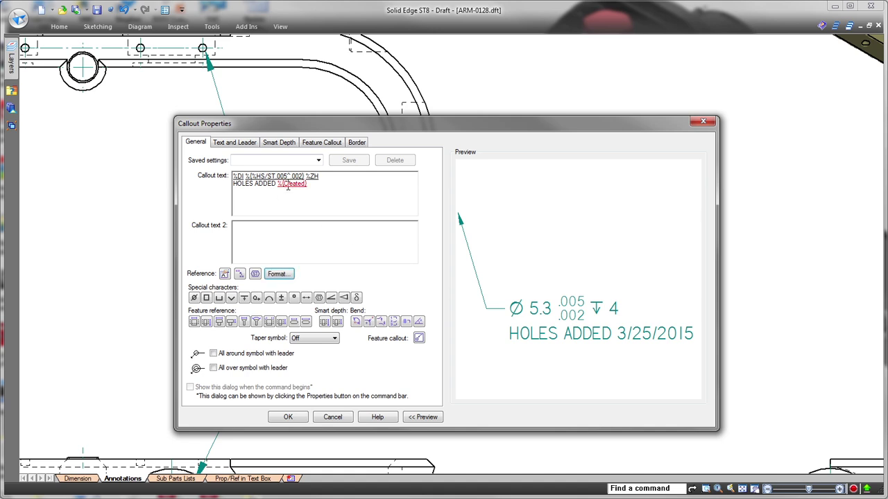
left_click(277, 274)
left_click(344, 258)
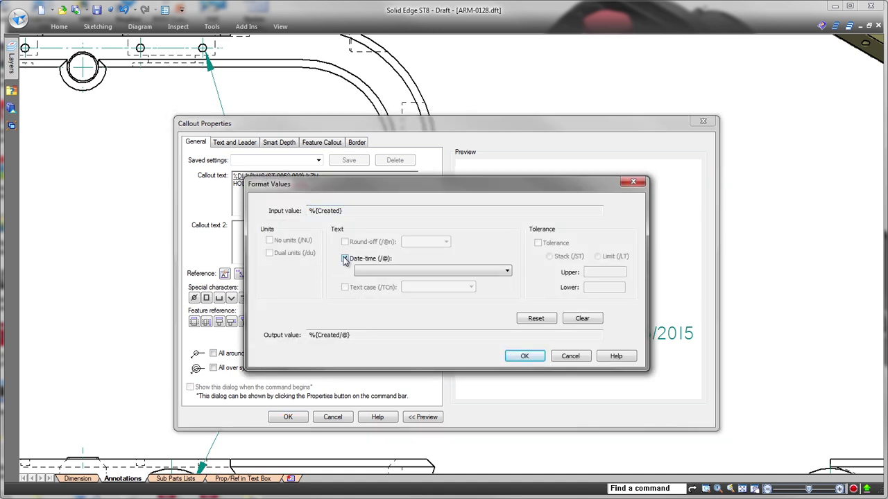
left_click(508, 273)
left_click(491, 297)
left_click(522, 356)
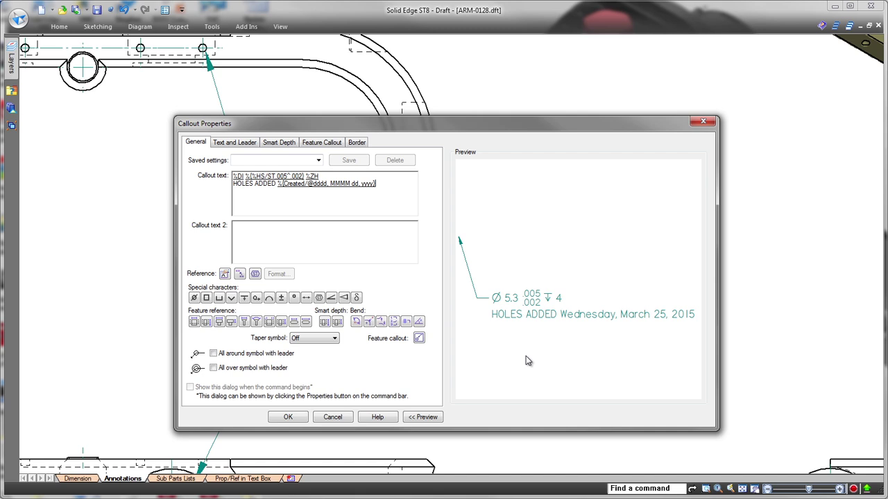
Set the Created date's text case to uppercase (TC1) and apply the changes to the HOLES ADDED callout.
left_click(292, 185)
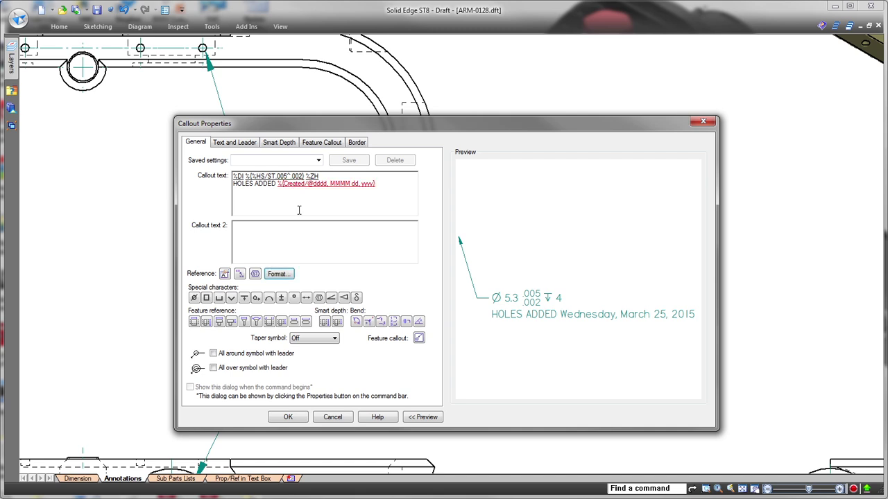
left_click(277, 274)
left_click(345, 287)
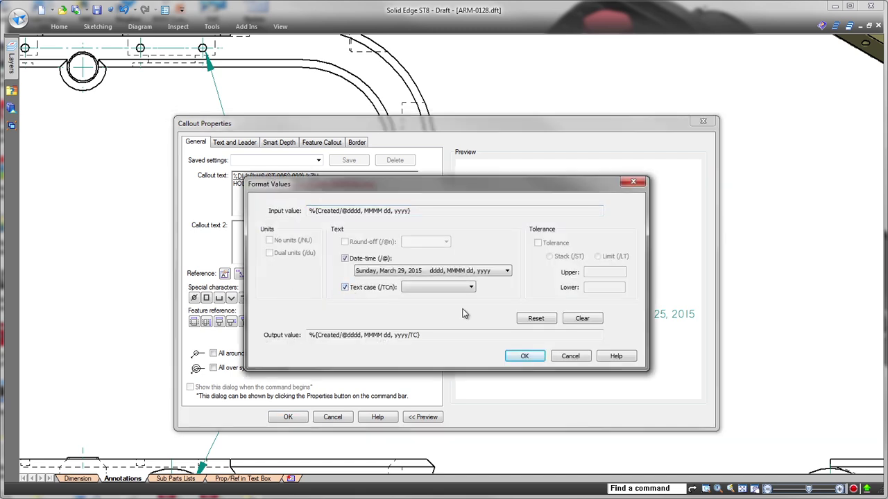
left_click(470, 291)
left_click(437, 302)
left_click(525, 357)
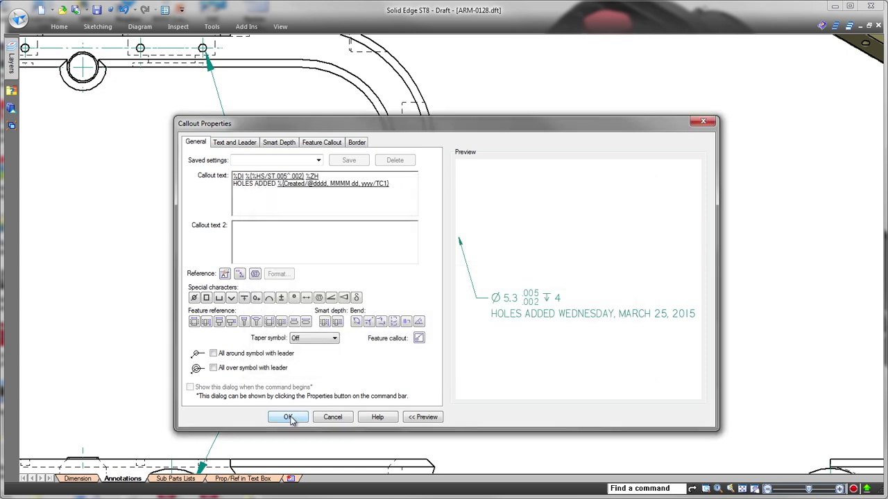
left_click(288, 417)
key("ctrl+f")
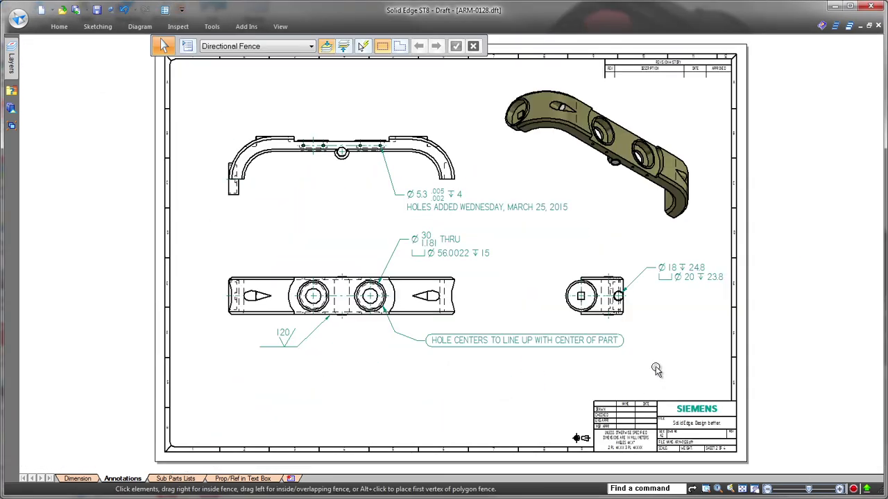
On the Sub Parts Lists sheet, place a parts list with balloons for MOTOR MODULE ASMB 1.1.asm from the motor module view, beside that view.
left_click(168, 482)
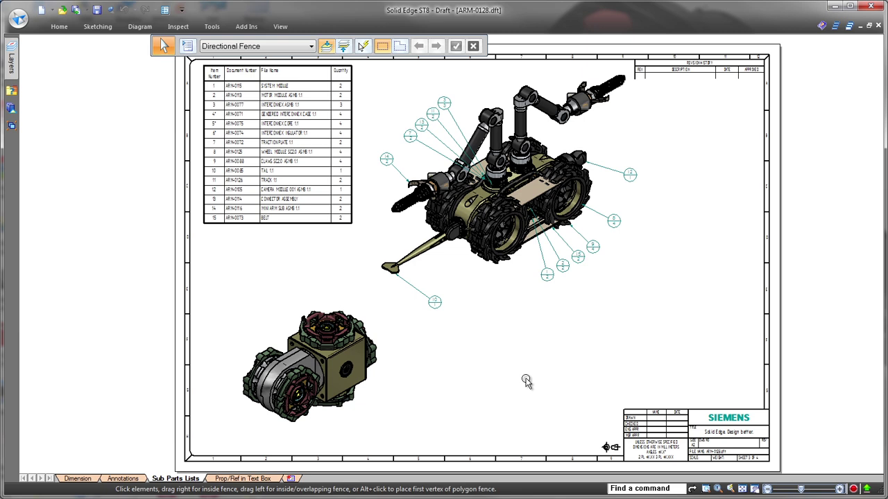
left_click(61, 28)
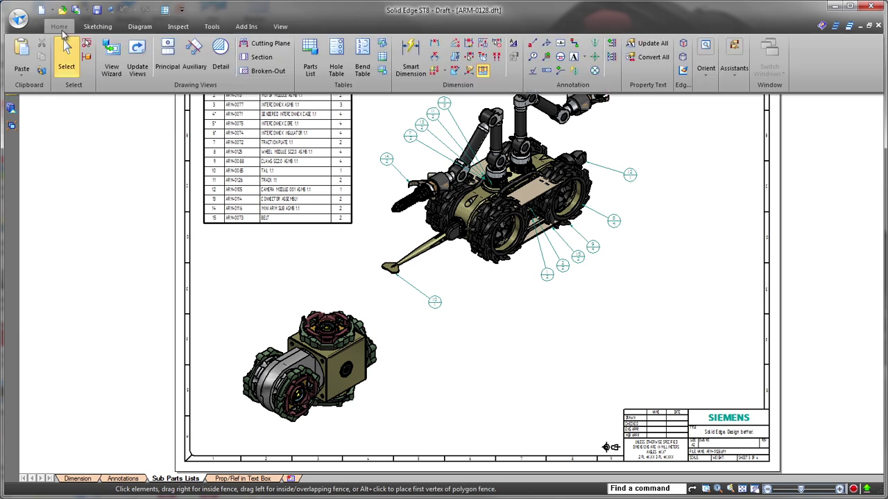
left_click(312, 63)
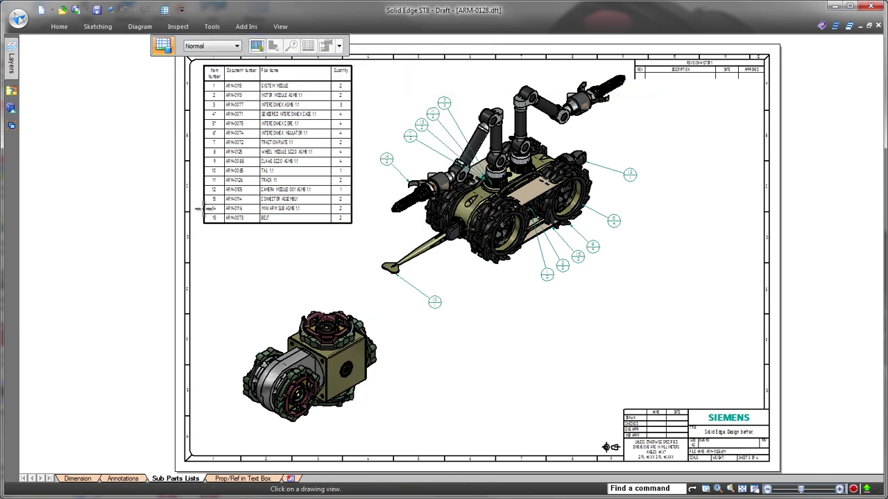
left_click(288, 338)
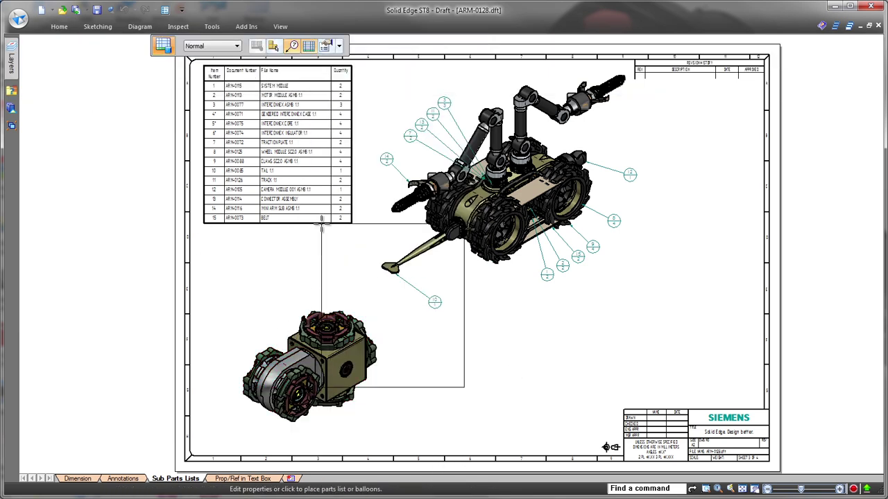
left_click(276, 46)
left_click(355, 261)
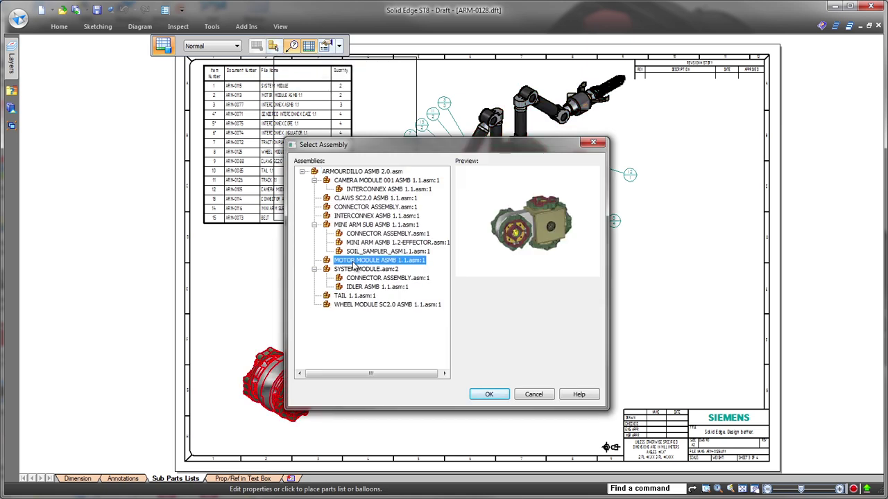
left_click(489, 395)
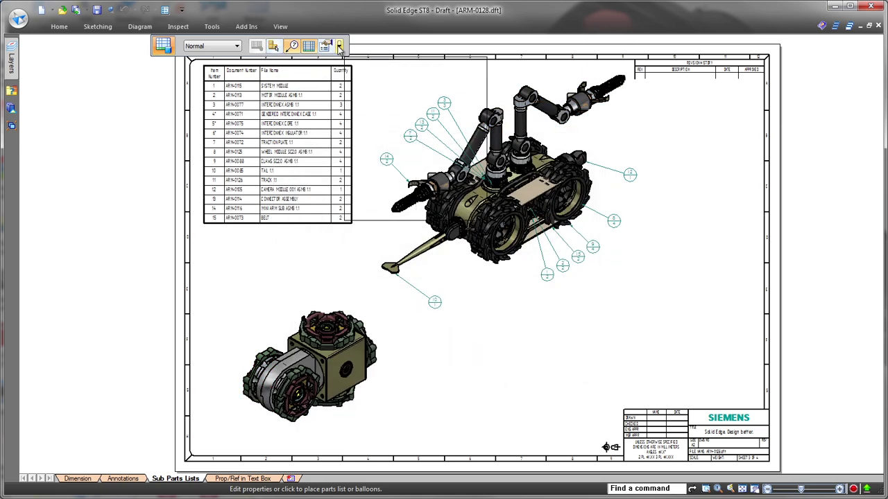
left_click(339, 46)
left_click(333, 97)
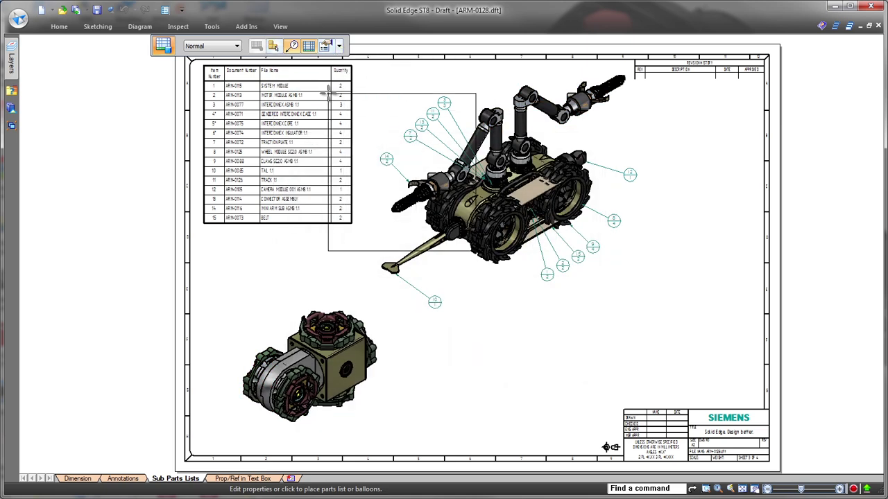
left_click(448, 295)
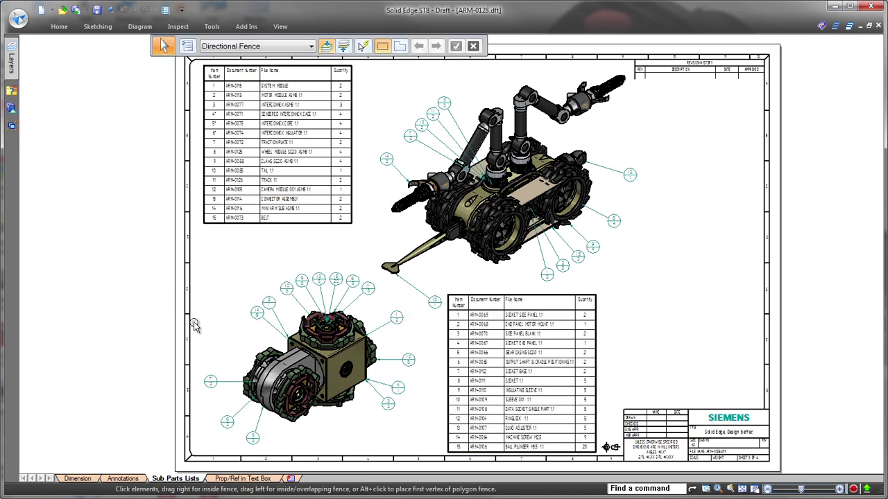
On the Prop/Ref in Text Box sheet, change the datum frame's text to A-A.
left_click(226, 479)
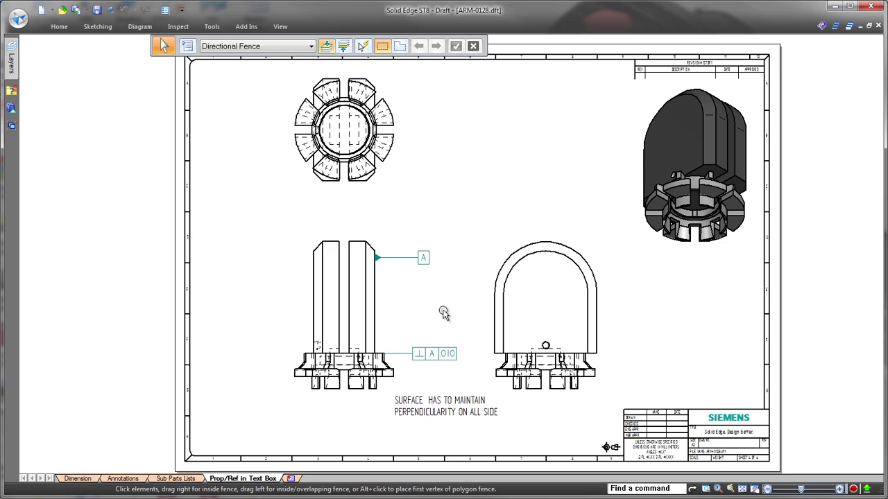
scroll(443, 313, "up", 3)
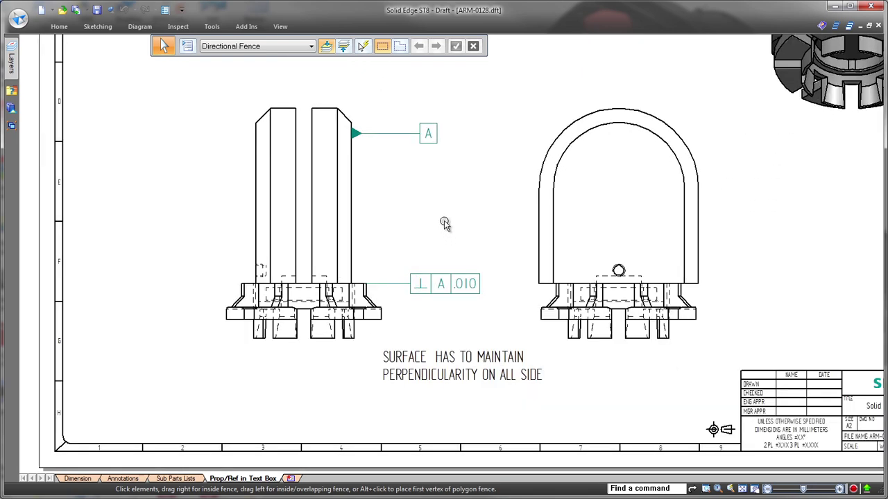
left_click(428, 134)
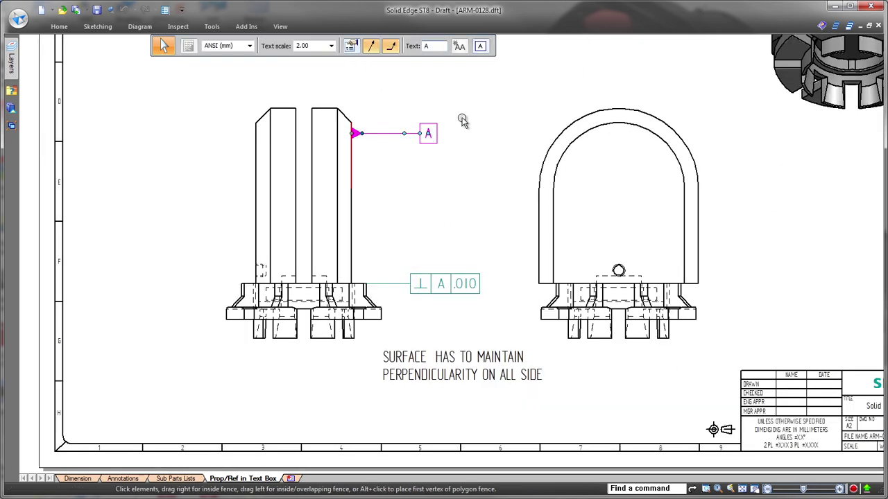
left_click(436, 49)
type("-A")
left_click(474, 224)
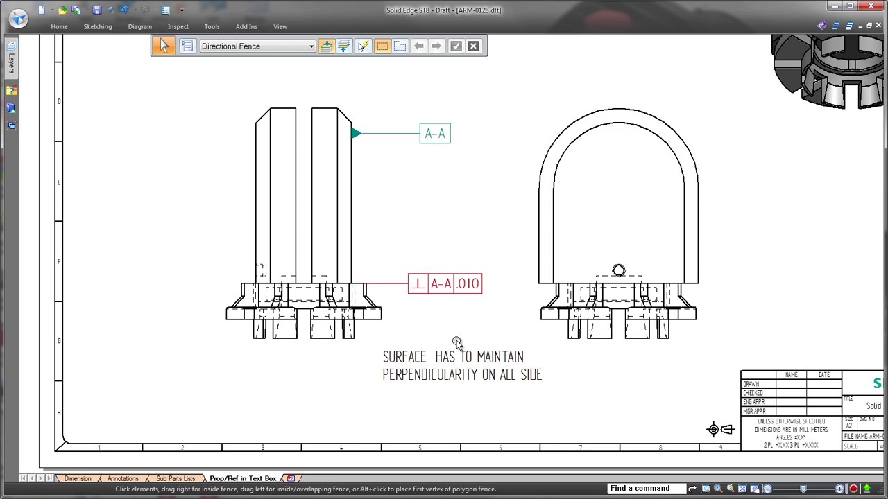
Insert a reference to the datum frame's text after the word SURFACE in the perpendicularity note.
double_click(447, 359)
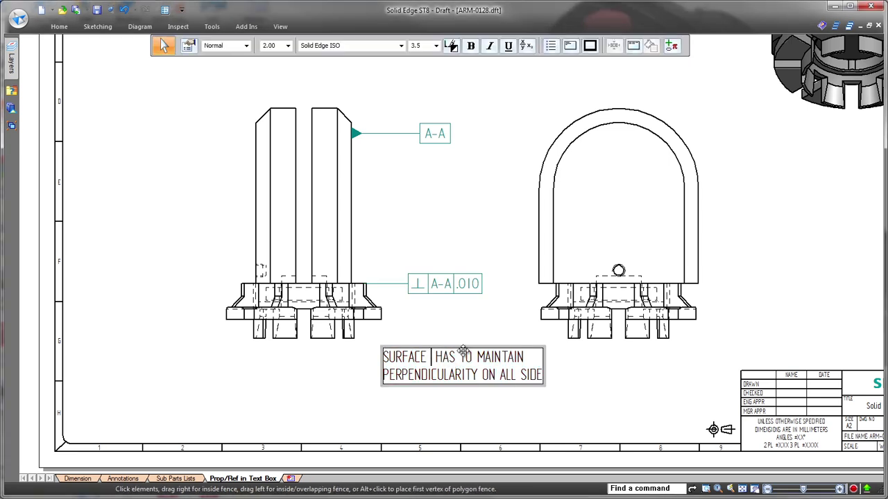
left_click(671, 45)
left_click(693, 97)
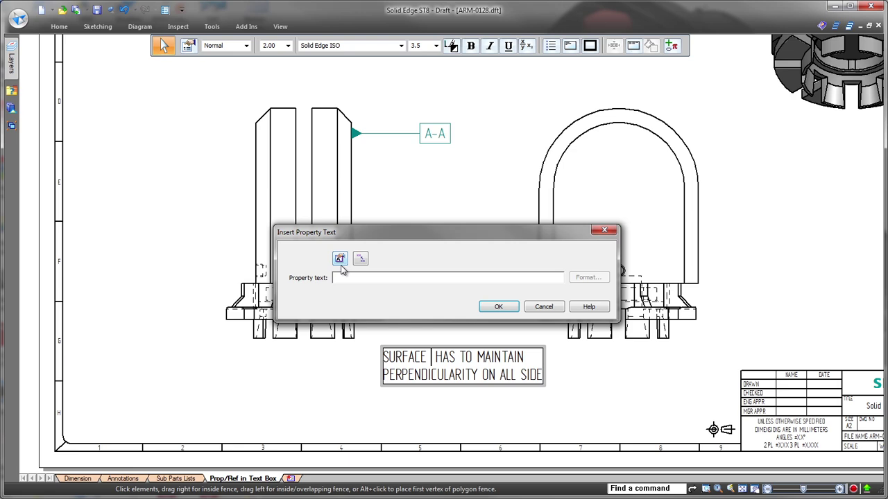
left_click(341, 258)
left_click(467, 419)
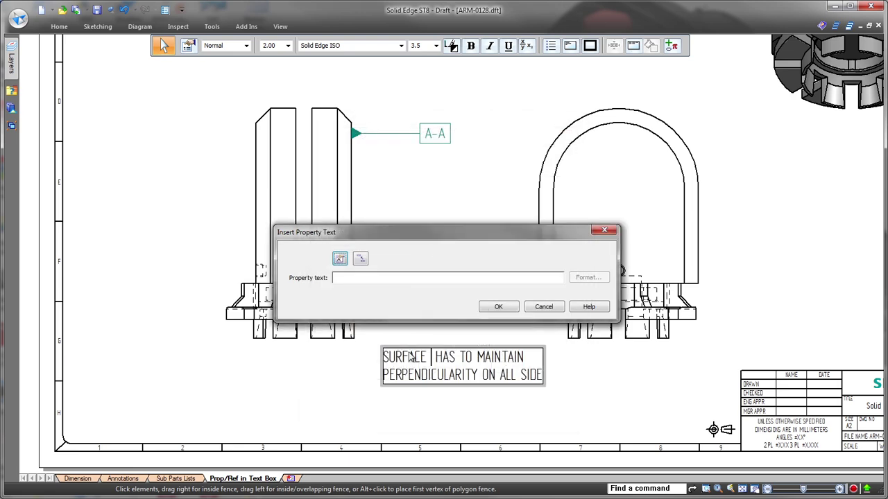
left_click(363, 255)
left_click(360, 240)
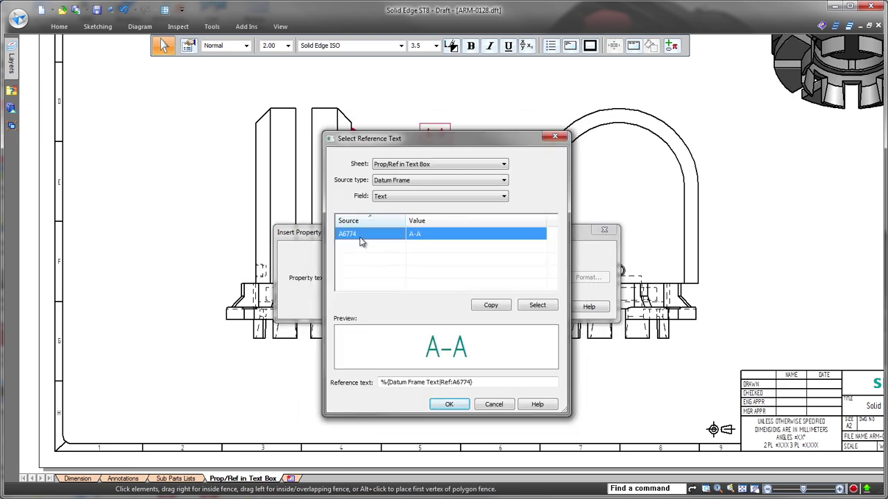
left_click(448, 404)
left_click(499, 305)
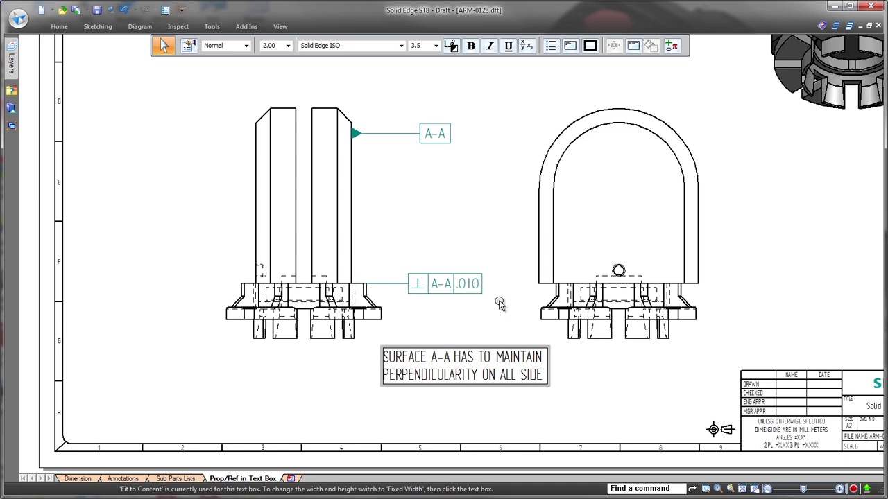
Change the datum frame's text to C-C.
left_click(438, 133)
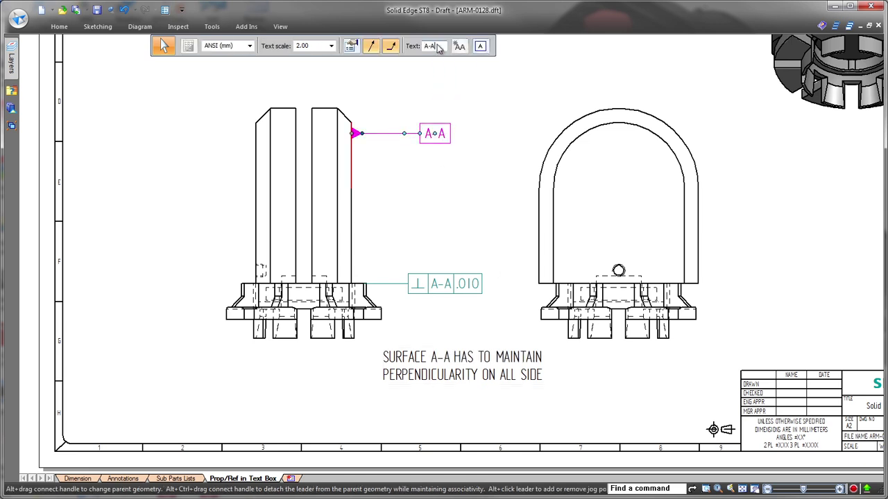
left_click(437, 45)
type("C-C")
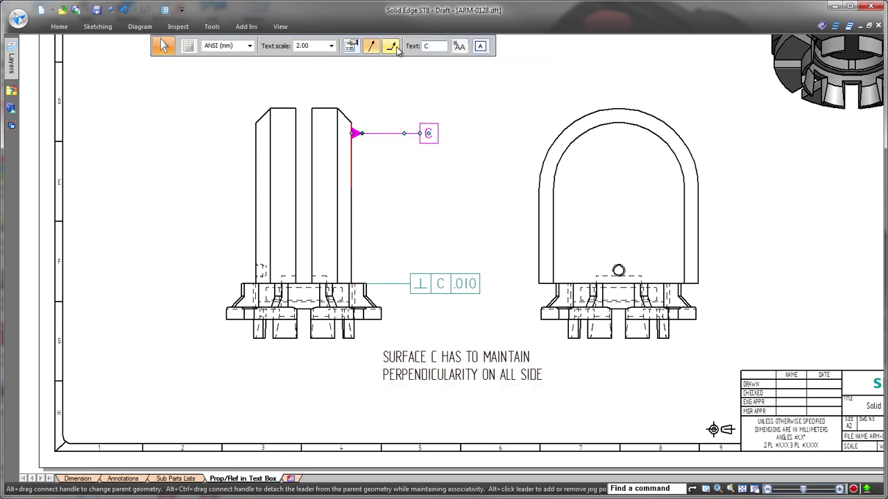
left_click(456, 224)
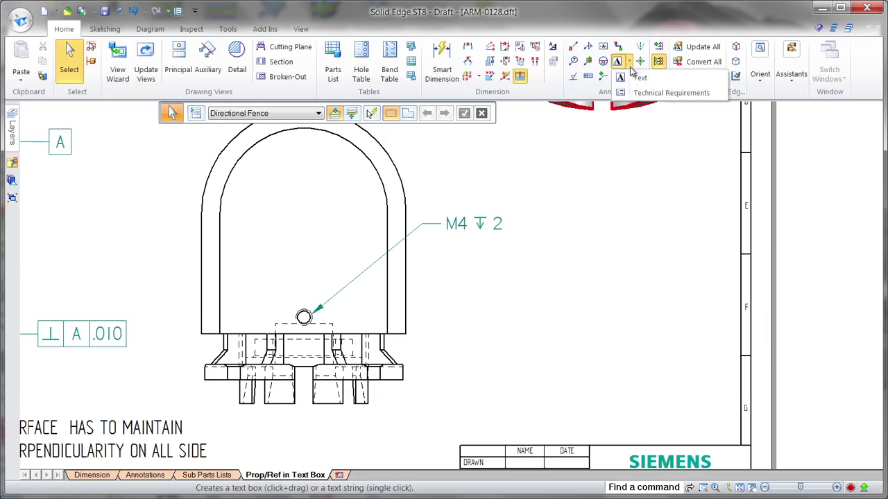
Place technical requirements above the title block with items ALL DIMENSIONS MUST BE CHECKED, STAMP PART NUMBER HERE and GLUE ALL AREAS.
left_click(642, 98)
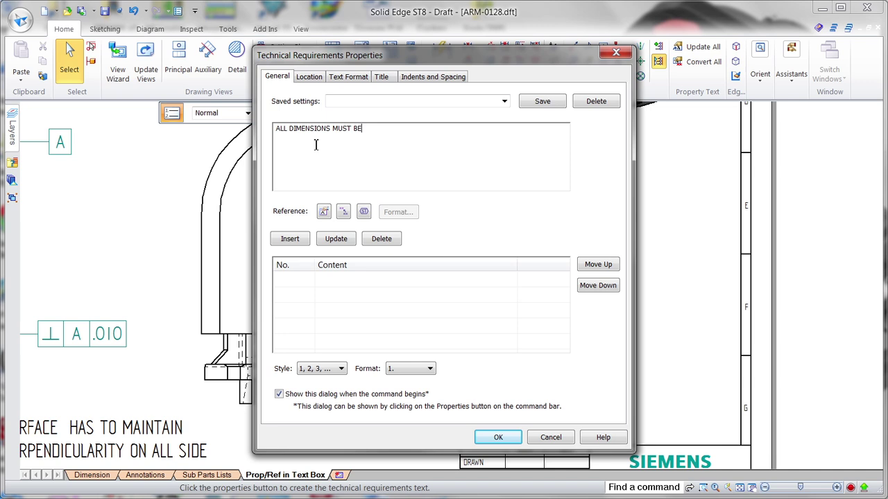
left_click(290, 239)
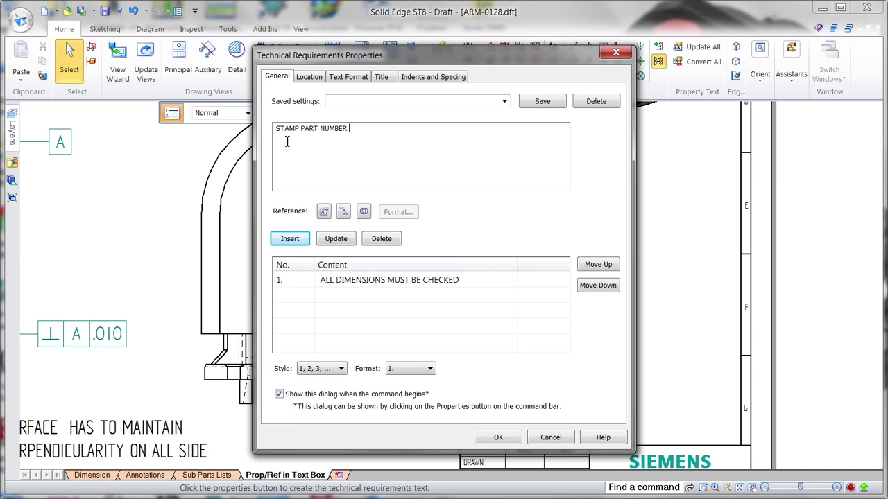
left_click(289, 238)
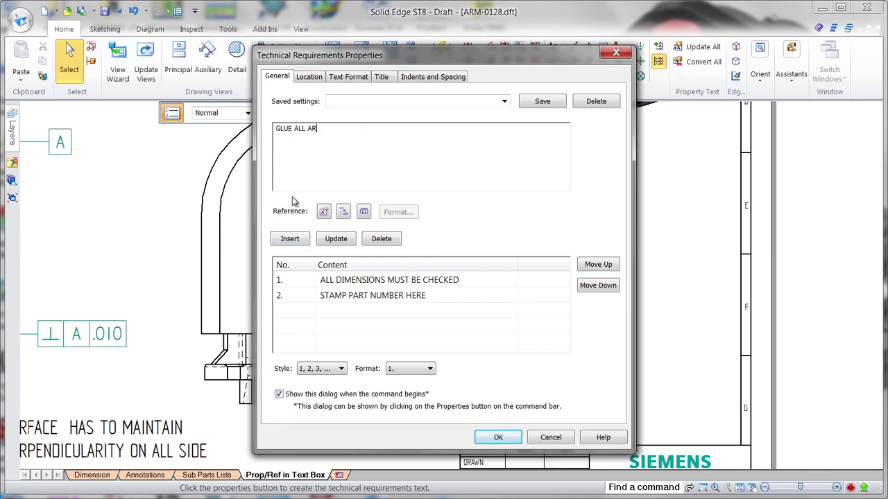
left_click(290, 239)
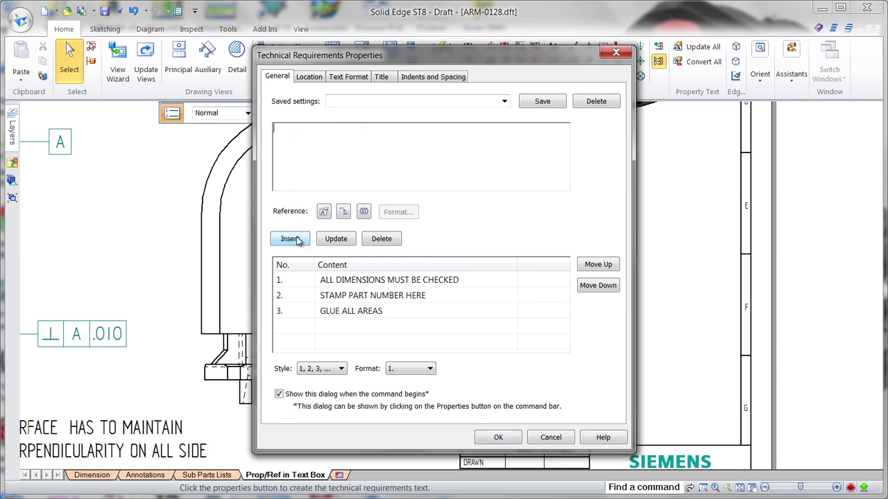
left_click(498, 437)
left_click(460, 393)
Start a callout with its default text cleared and insert a reference to the item number of the STAMP PART NUMBER HERE technical requirement.
left_click(572, 46)
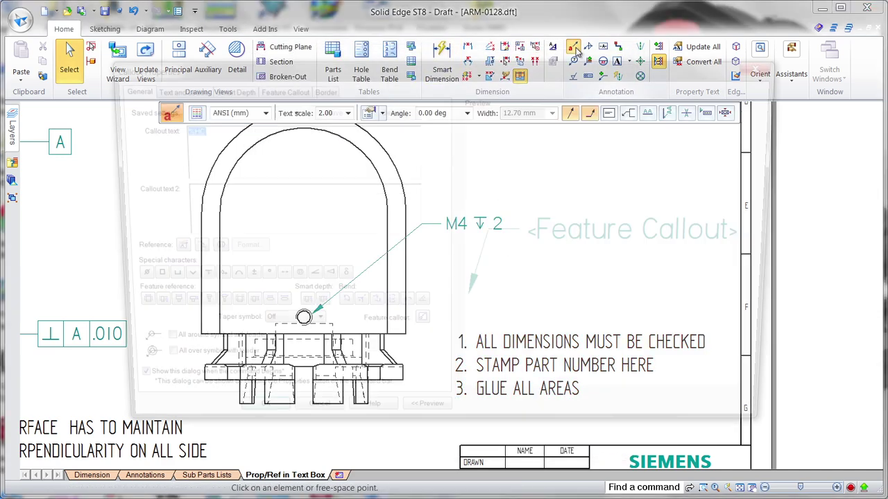
key("Delete")
left_click(182, 249)
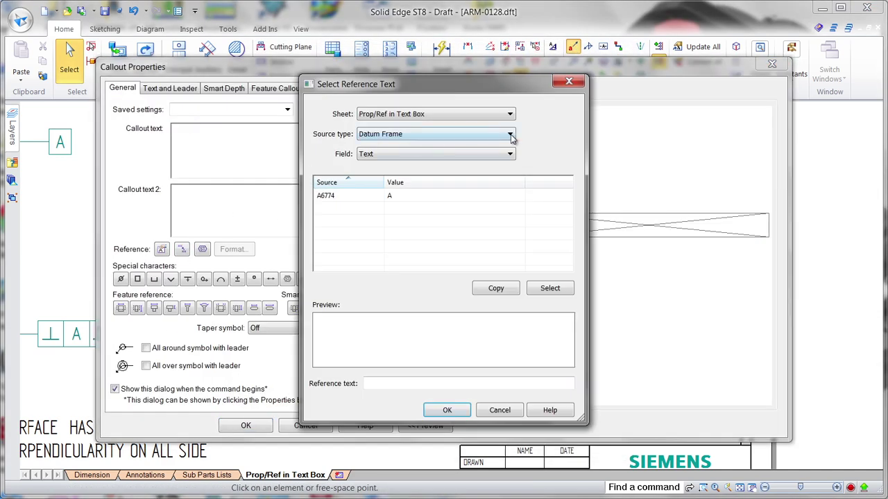
left_click(510, 134)
left_click(396, 226)
left_click(323, 208)
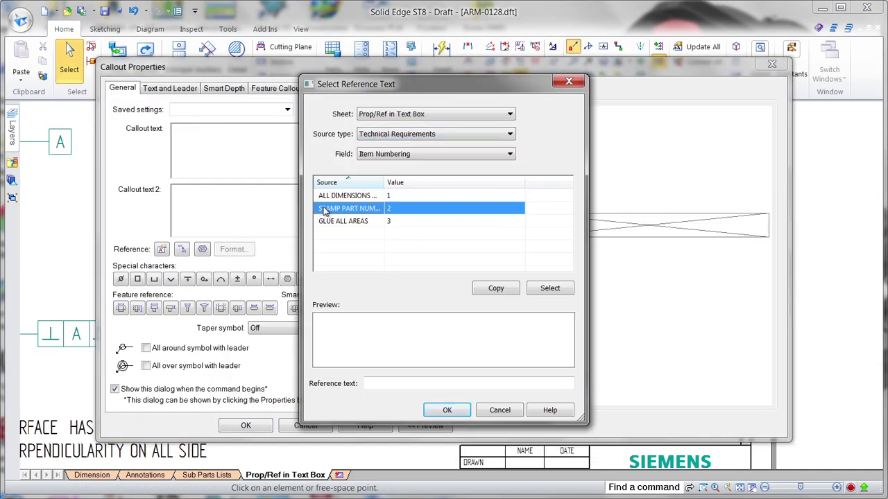
left_click(447, 411)
Prefix the callout's reference with SEE NOTE and attach the callout to the arched view's right vertical edge, below the M4 callout.
left_click(174, 131)
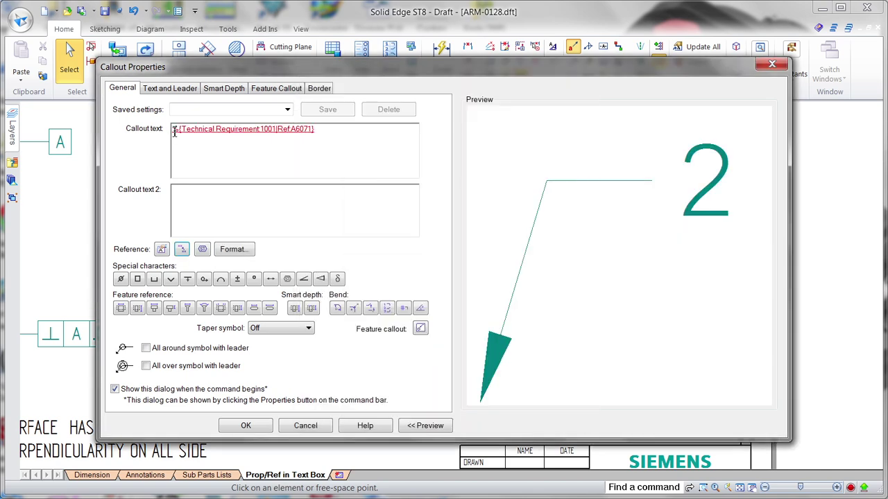
type("SEE NOTE")
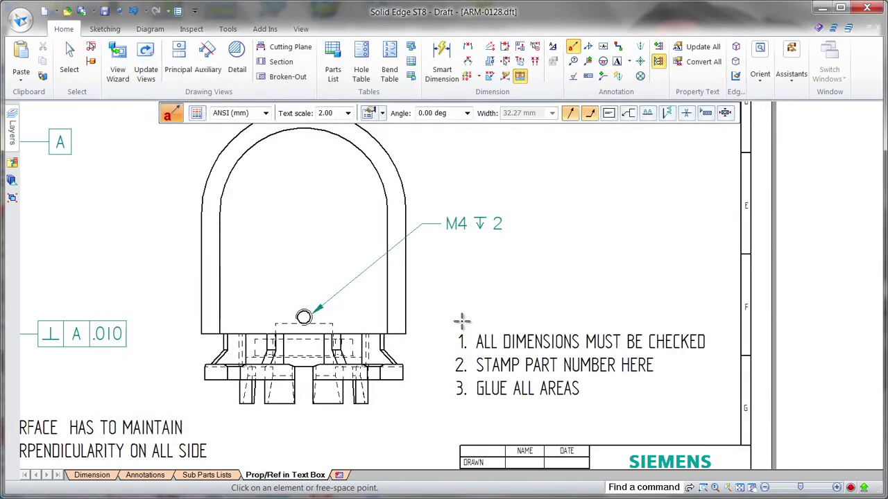
left_click(249, 425)
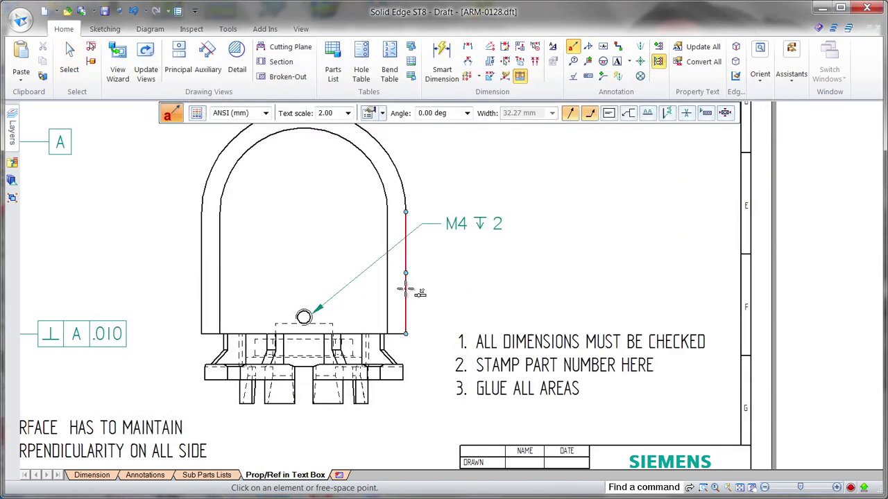
left_click(460, 258)
key("Escape")
Reorder the technical requirements so that STAMP PART NUMBER HERE comes after GLUE ALL AREAS.
double_click(562, 350)
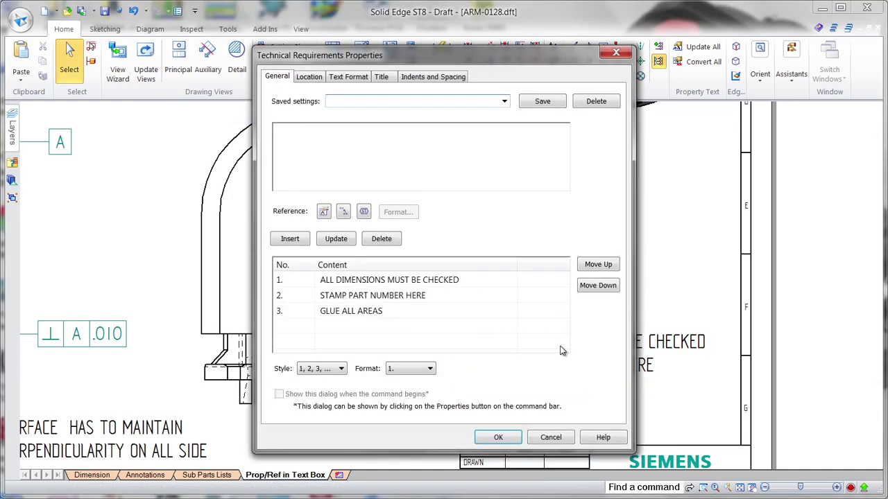
left_click(330, 295)
left_click(598, 285)
left_click(510, 436)
left_click(461, 431)
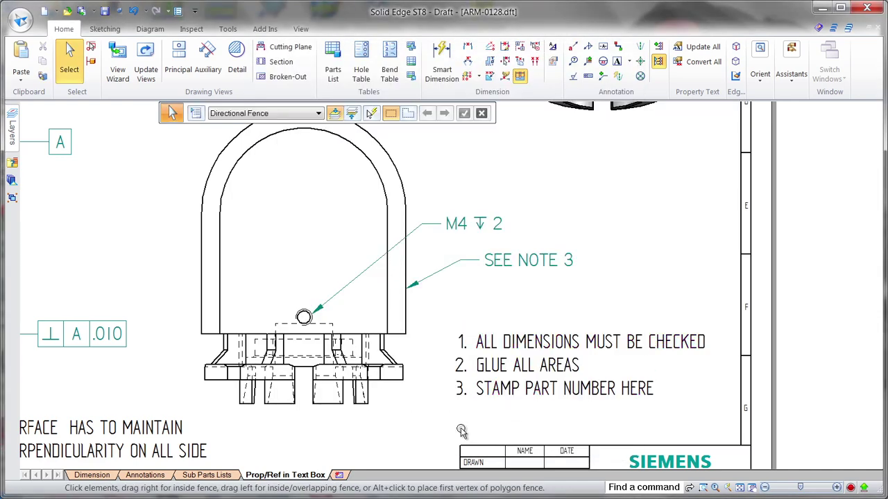